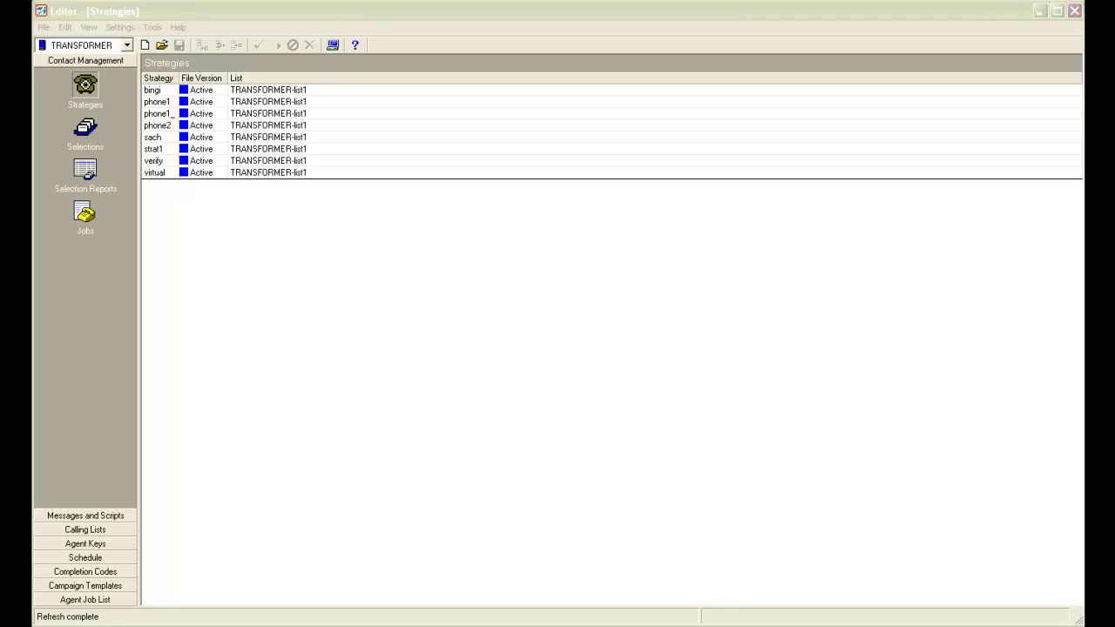
Step: Open the download-from-host settings for the active list3 calling list
click(86, 529)
click(82, 127)
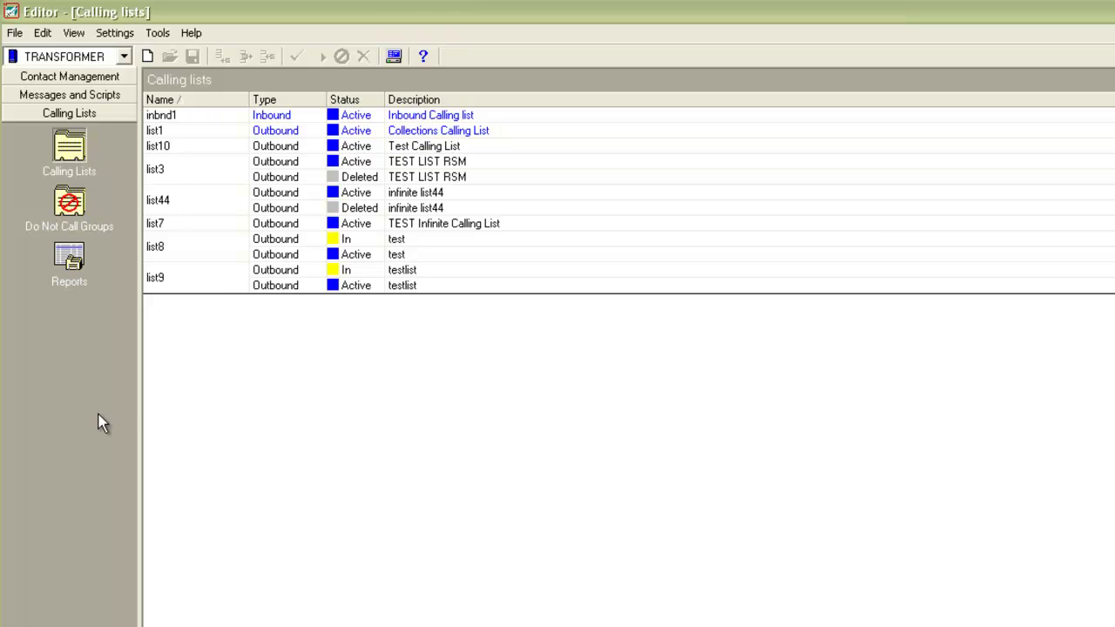
click(281, 168)
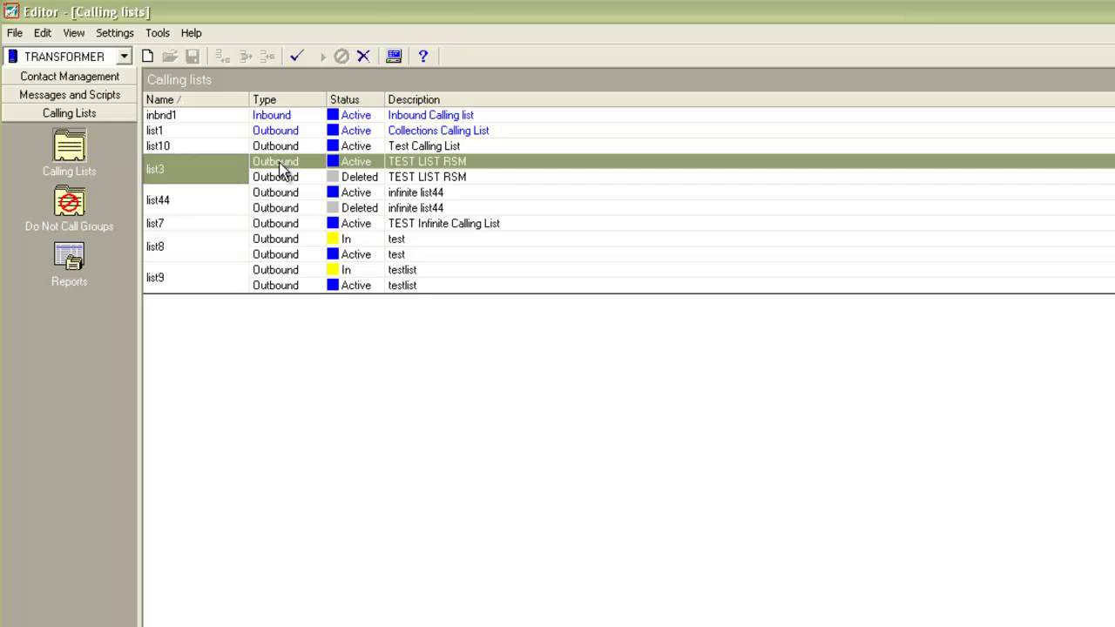
right_click(280, 166)
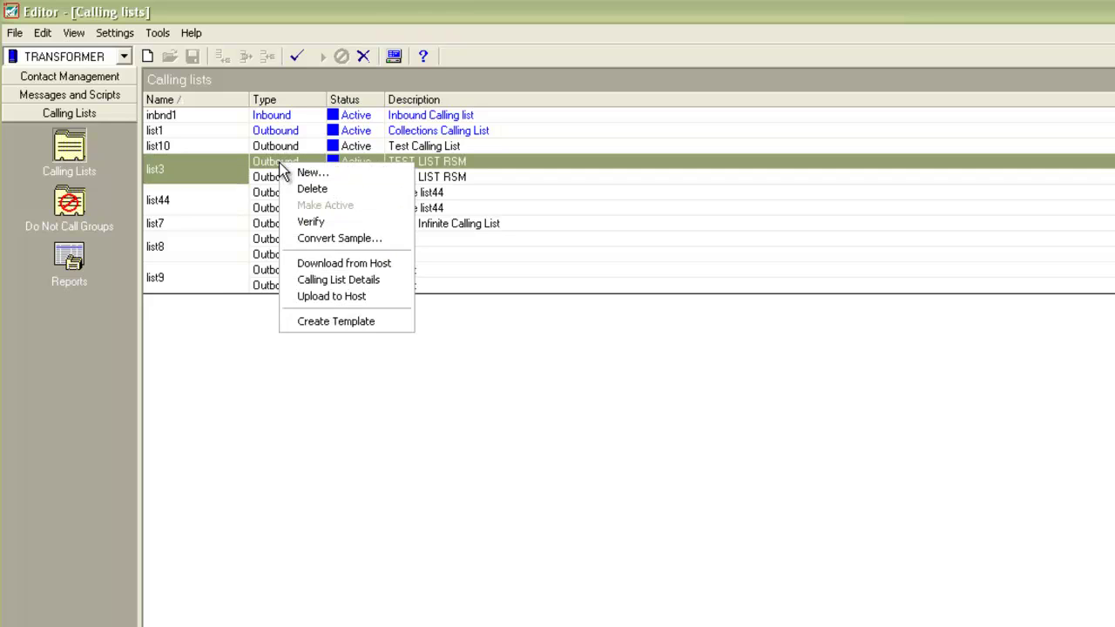
click(309, 262)
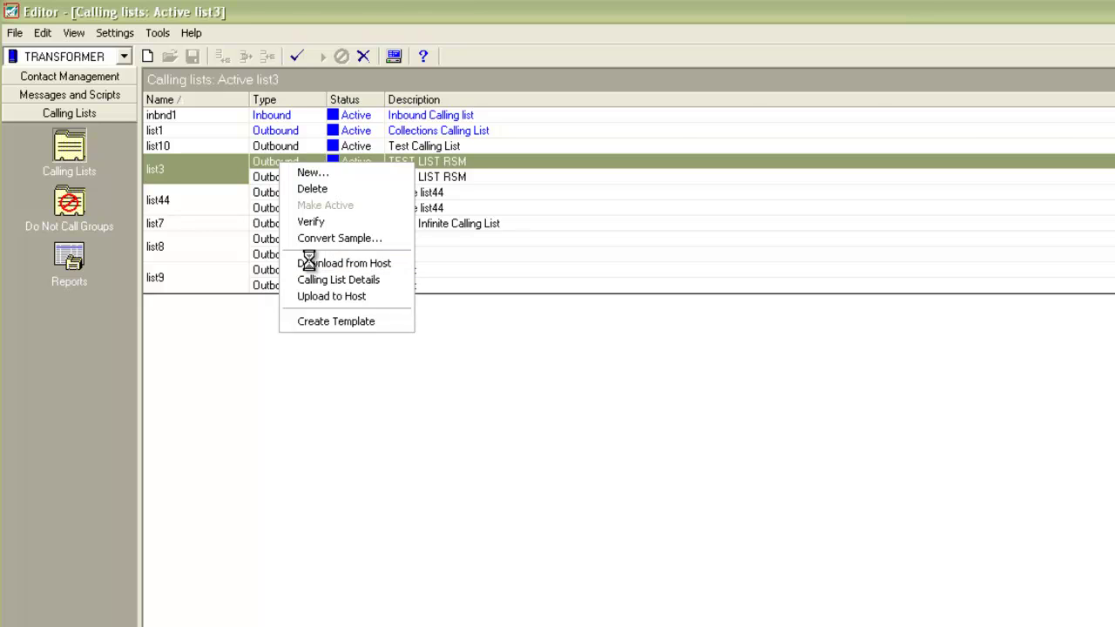
Step: Go to list3's Map page and bring up the menu for adding a map field
click(744, 85)
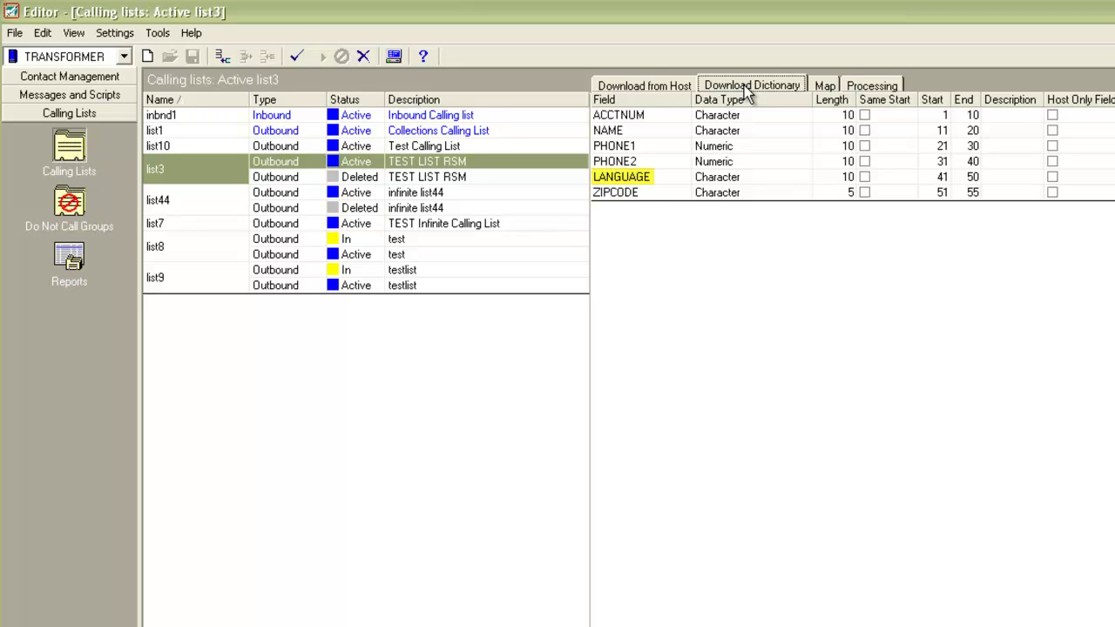
click(824, 85)
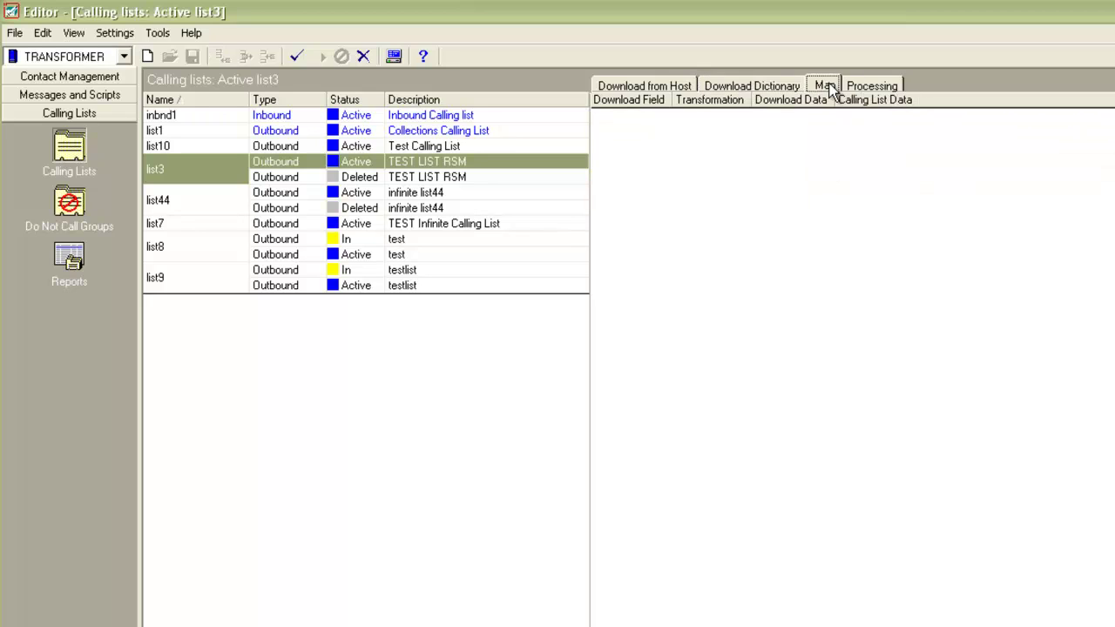
right_click(776, 139)
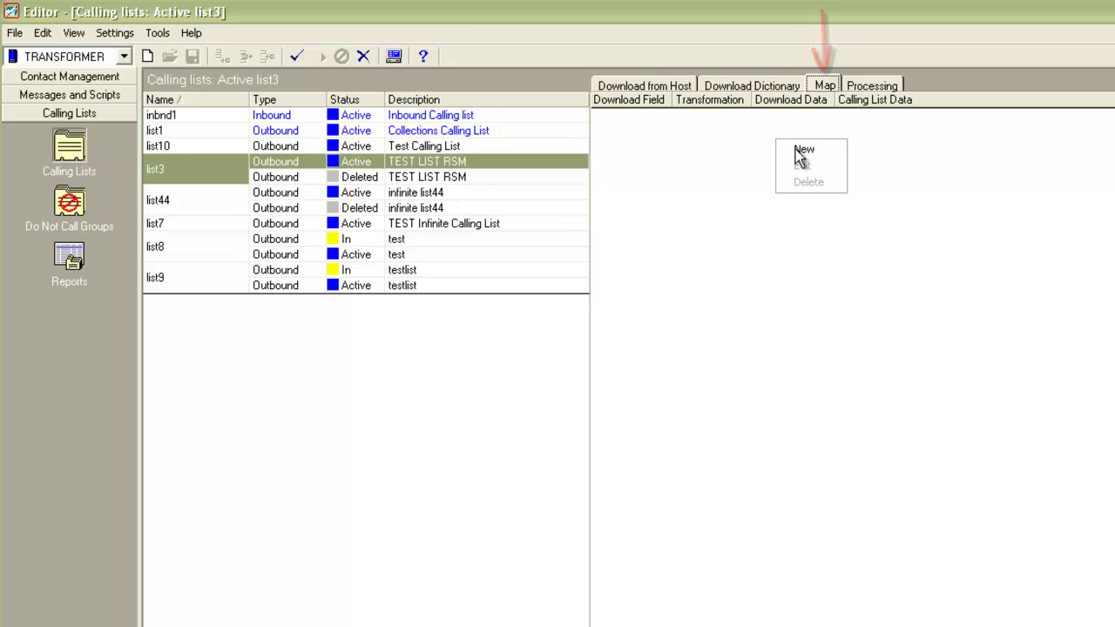
Step: Add an RSM map field named LANGMSG, sourced from LANGUAGE, with default message fwait1
click(795, 149)
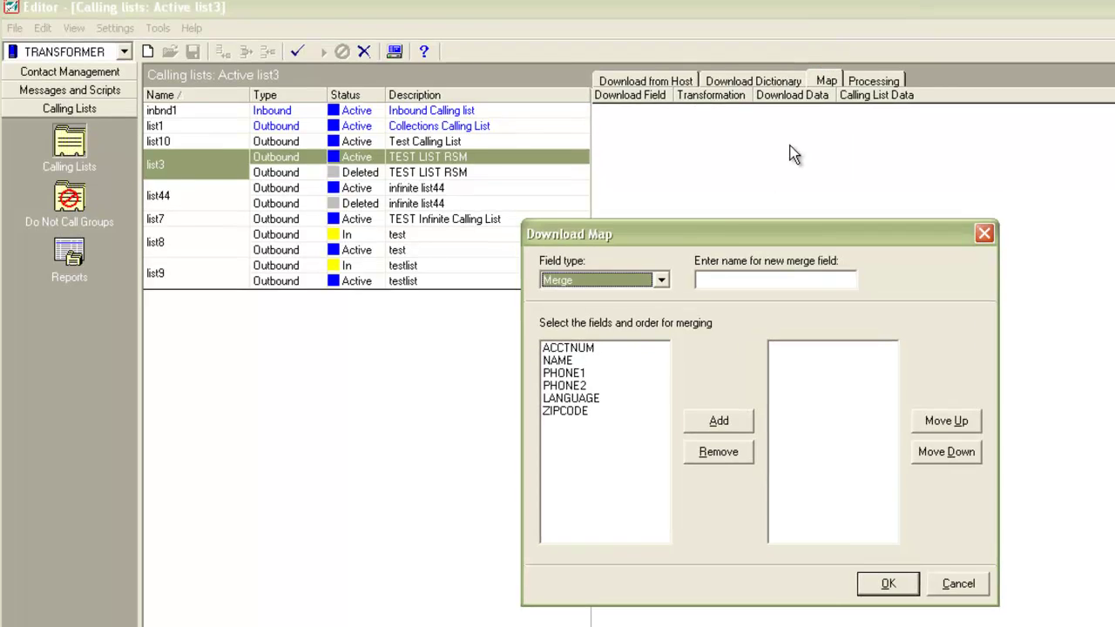
click(661, 286)
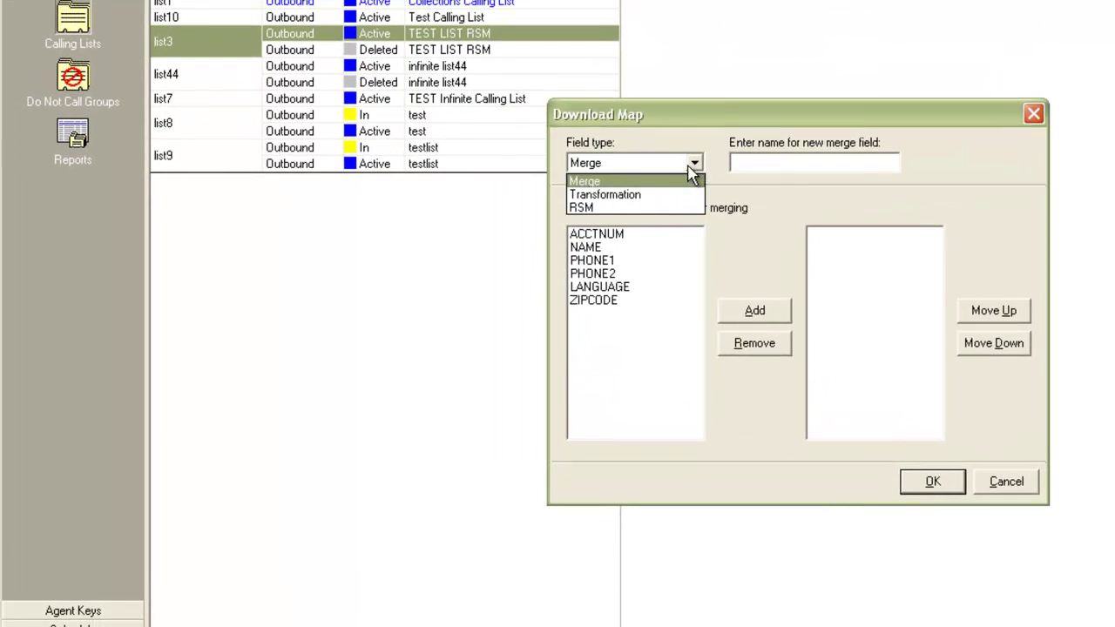
click(677, 209)
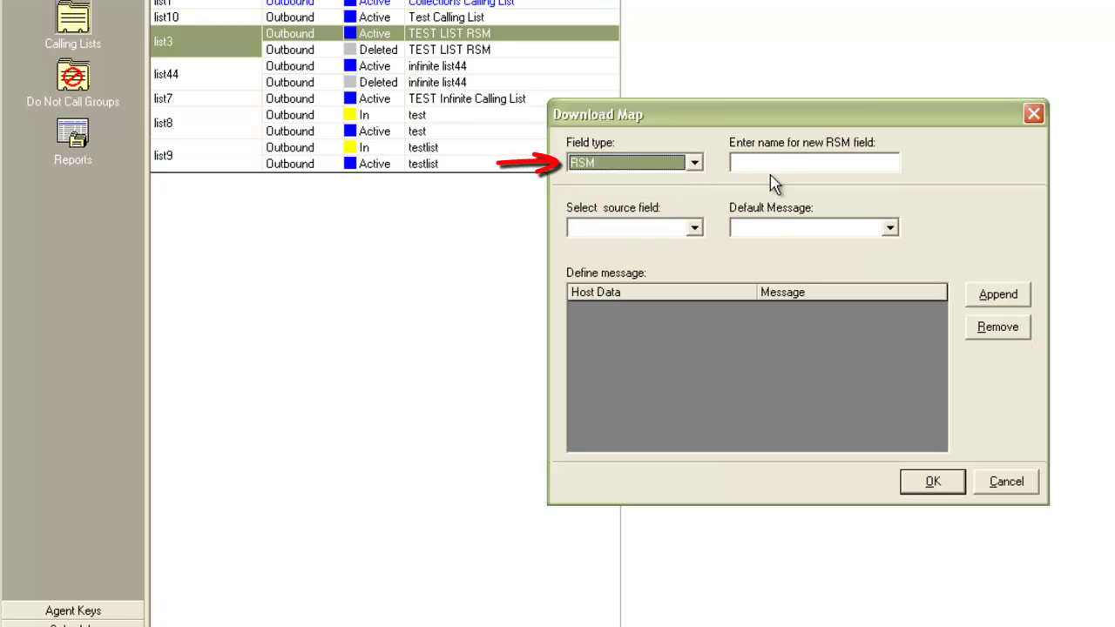
click(782, 163)
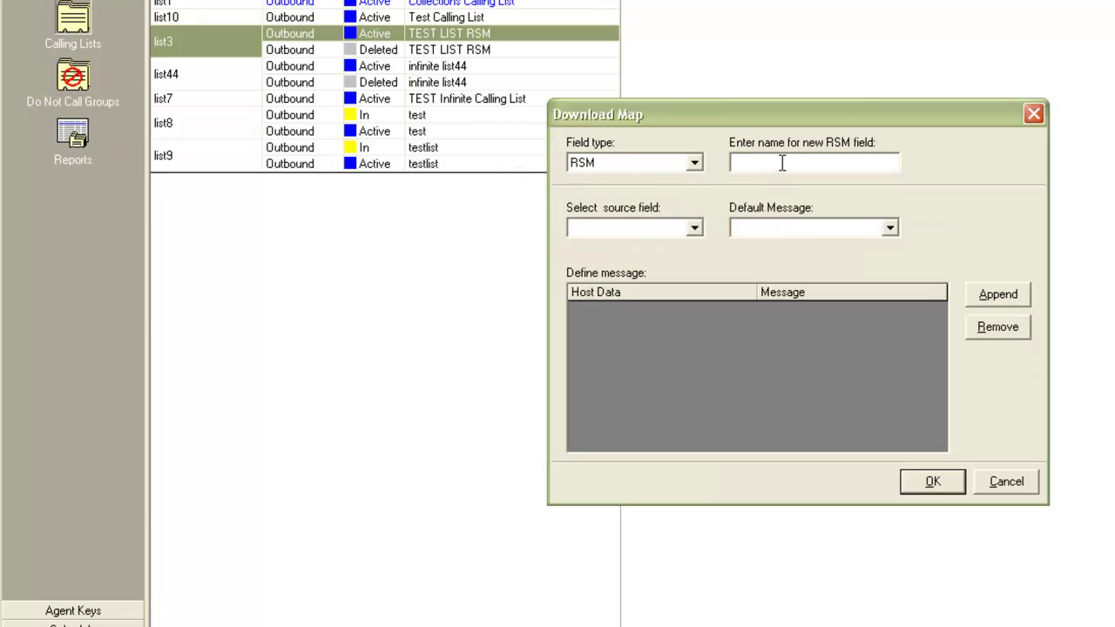
text(LANGMSG)
click(695, 229)
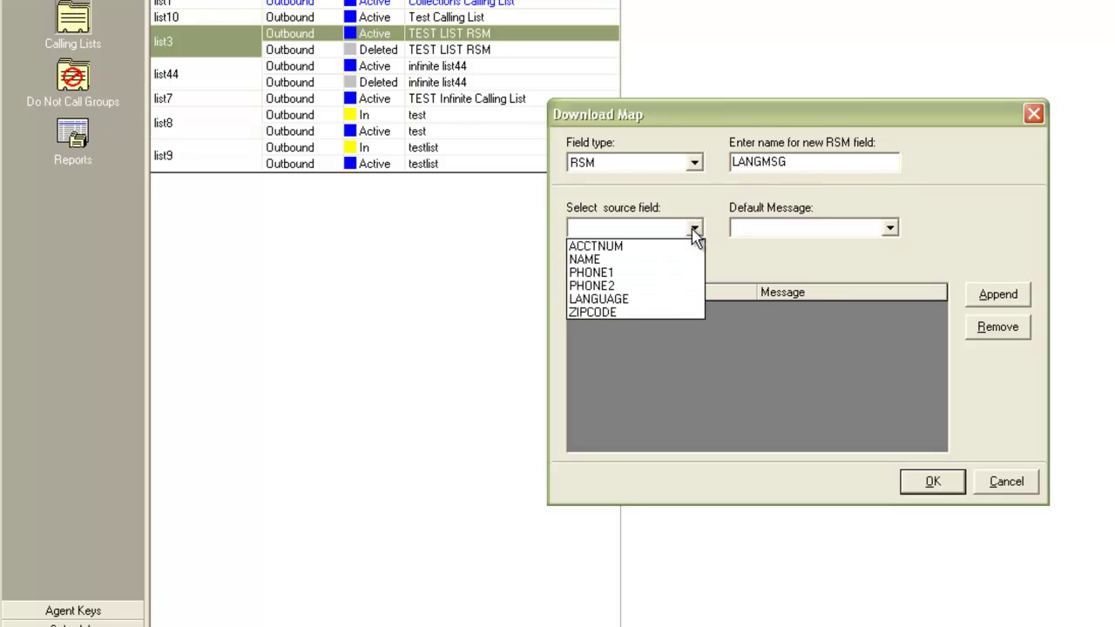
click(675, 299)
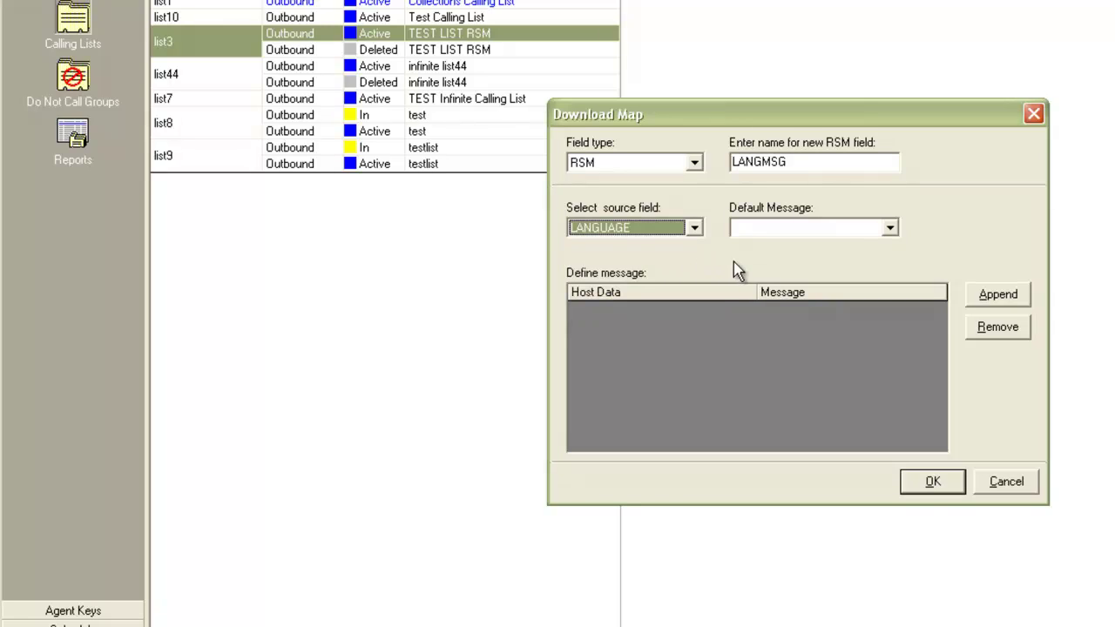
click(889, 229)
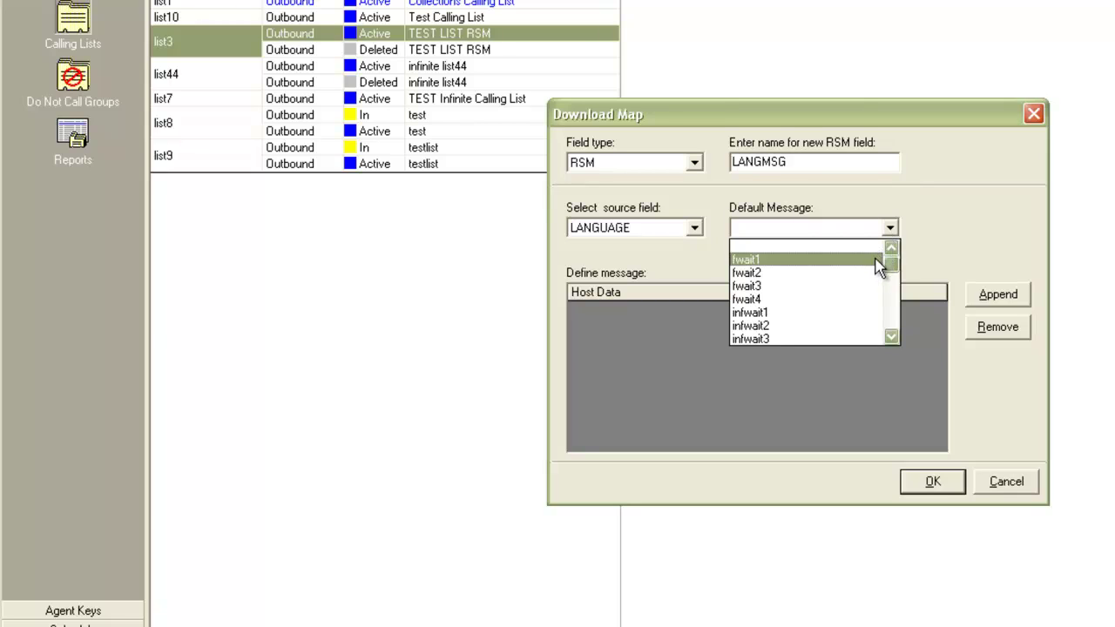
click(875, 259)
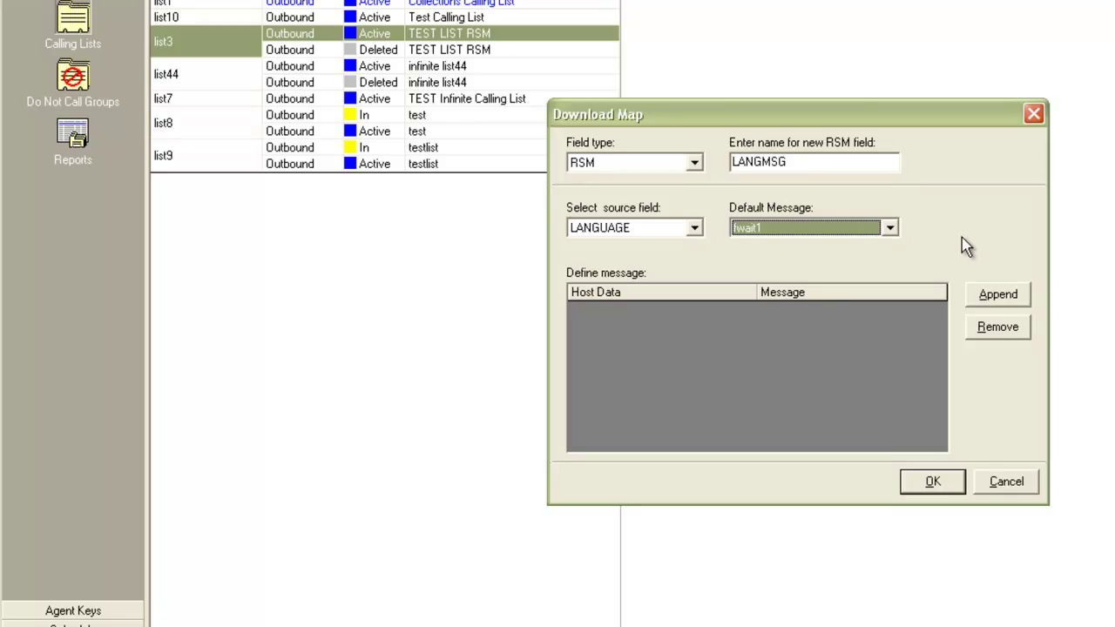
Step: Map SPANISH to mwait2 and ENGLISH to mwait3 in LANGMSG's message table
click(998, 296)
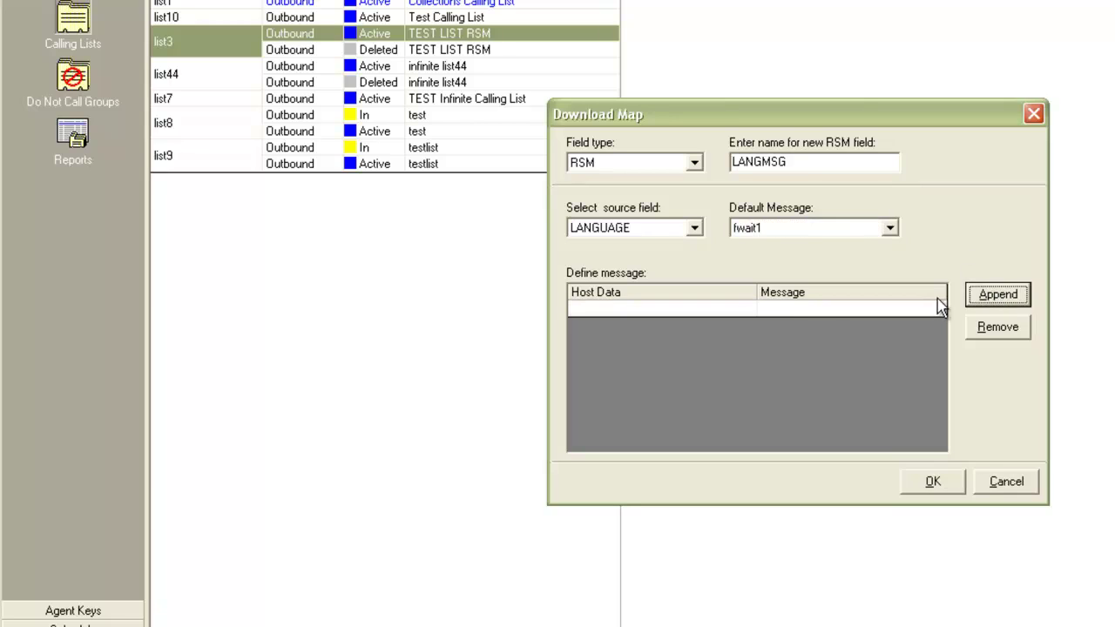
click(713, 308)
text(SPAN)
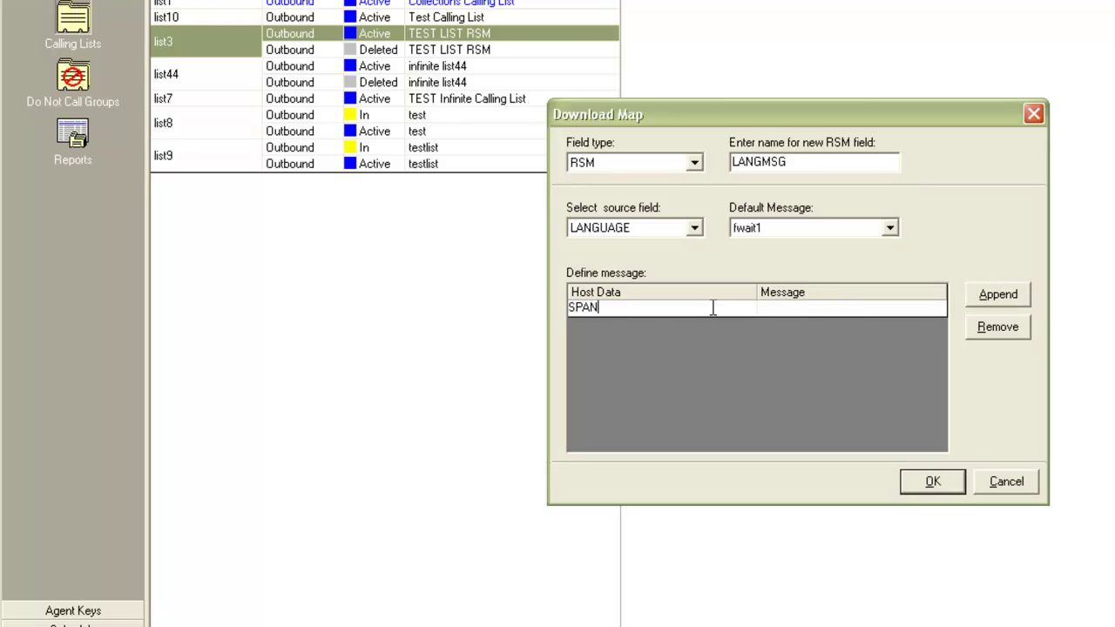
text(ISH)
click(936, 310)
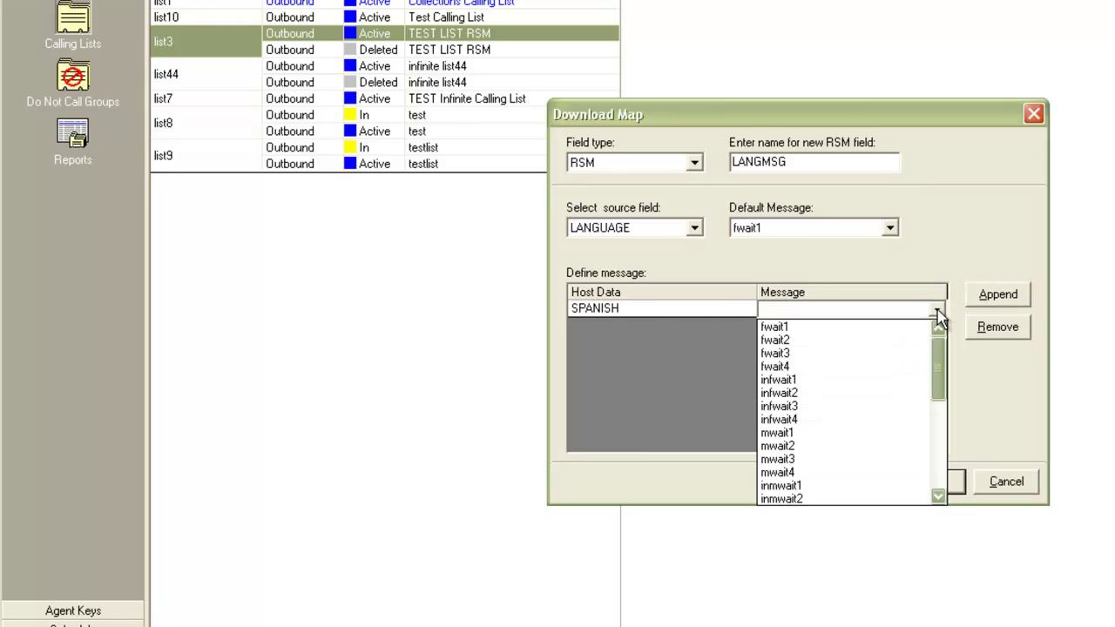
click(834, 445)
click(1002, 296)
click(741, 327)
text(EN)
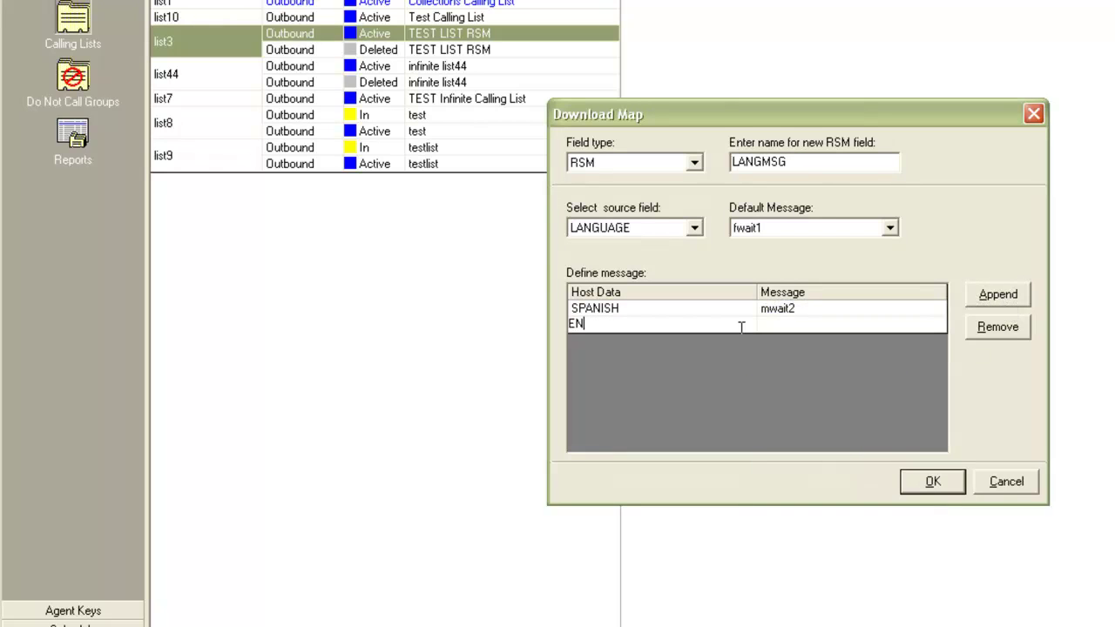
text(GLISH)
click(937, 329)
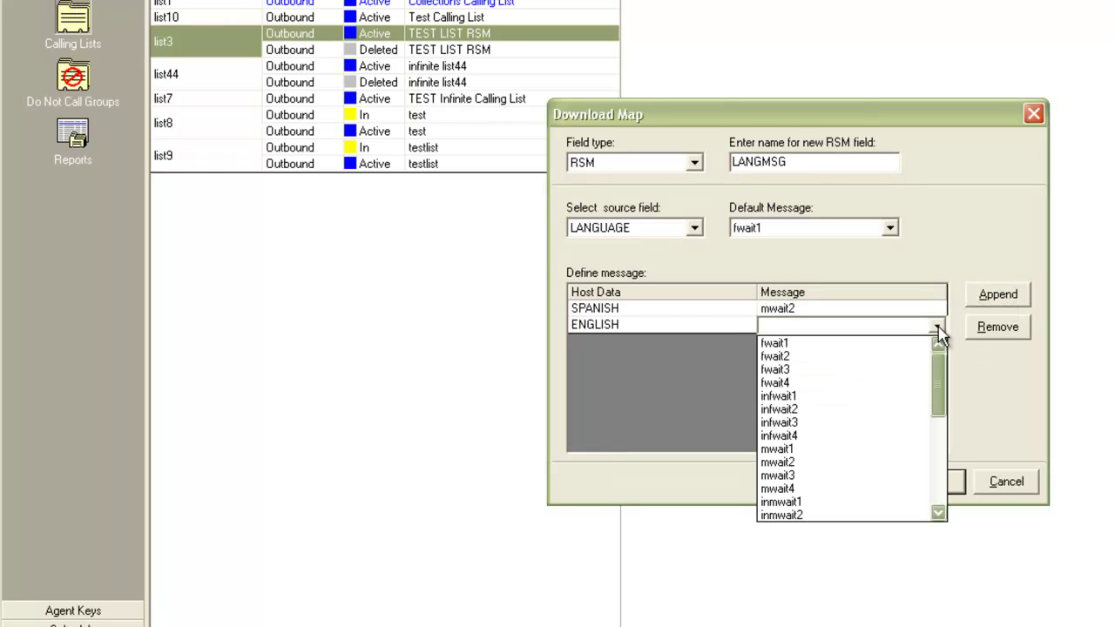
click(845, 475)
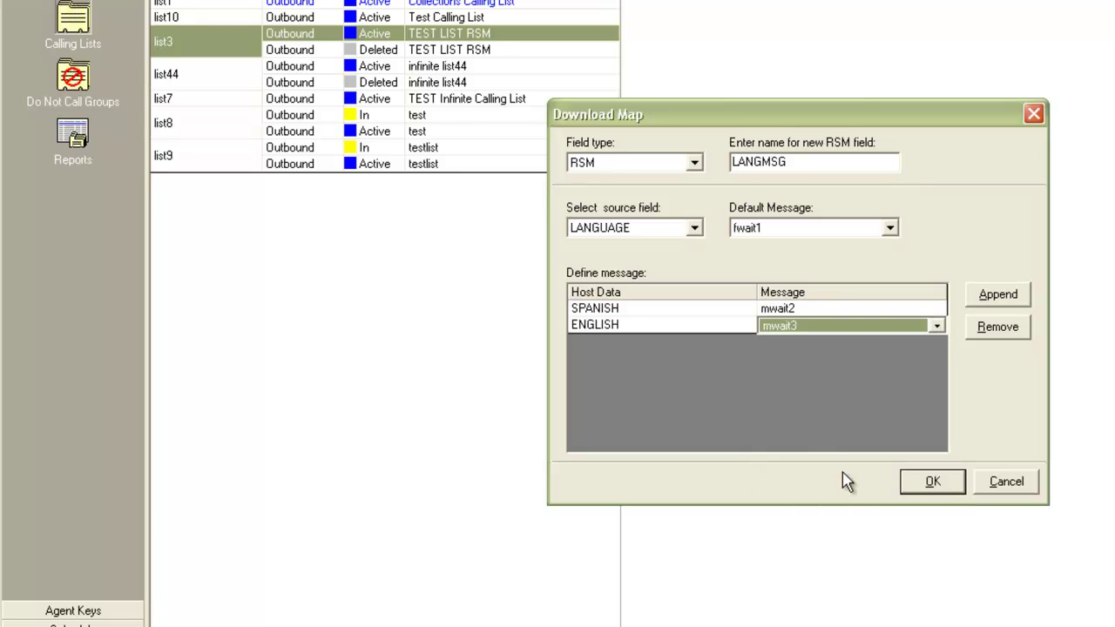
click(828, 421)
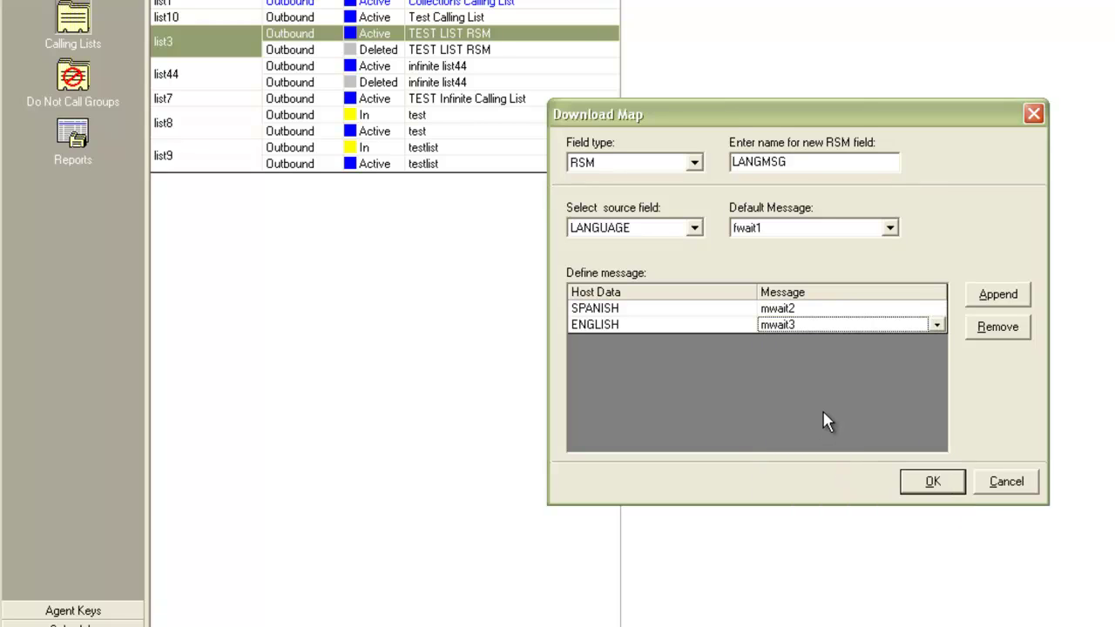
Step: Map FRENCH to fwait3 and confirm the LANGMSG mapping
click(993, 296)
text(FRENCH)
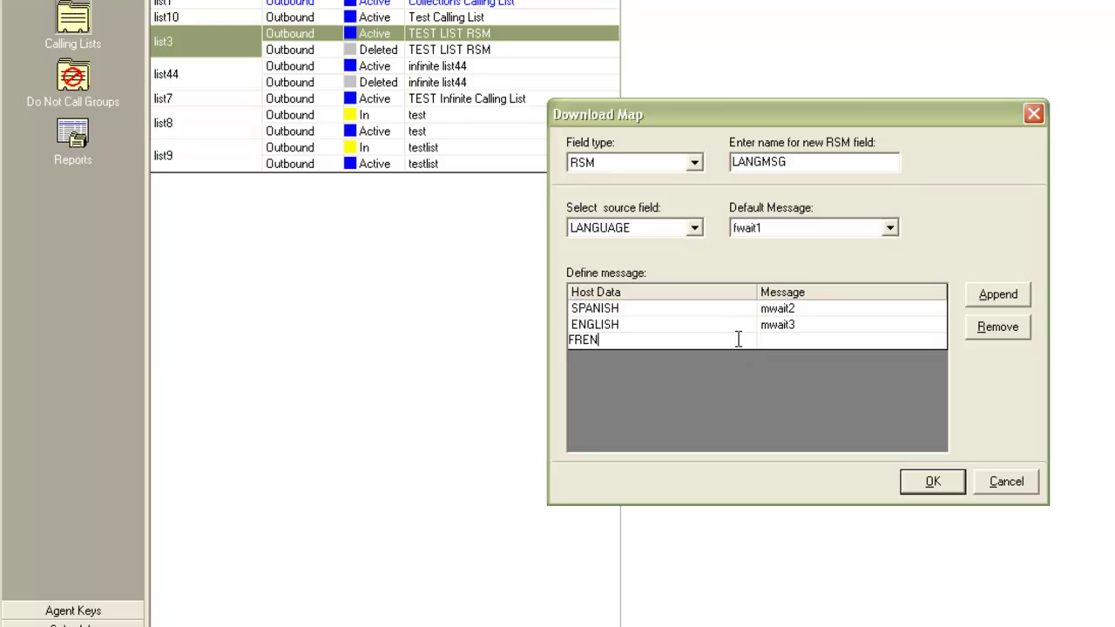
click(938, 340)
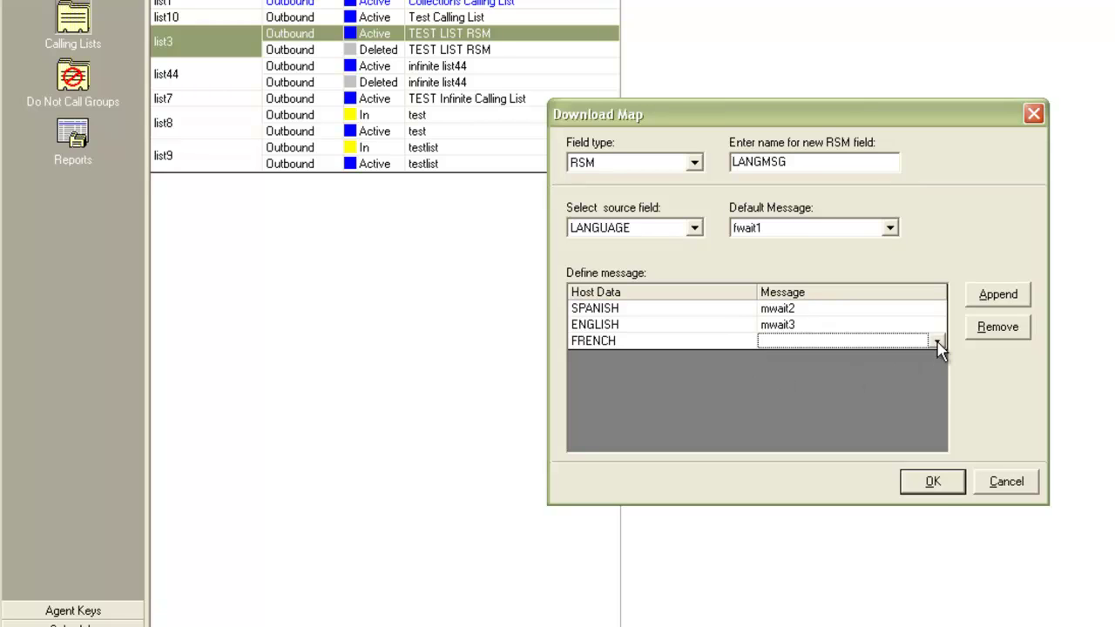
click(938, 341)
click(891, 393)
click(937, 491)
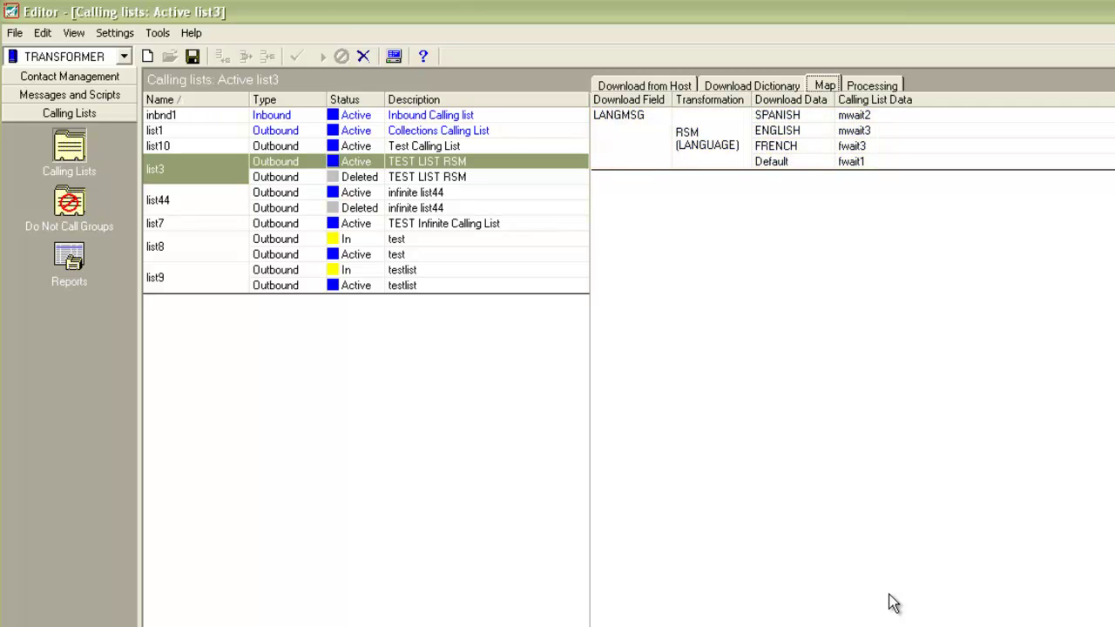
Step: Save the modified list3 as a new Pending version
click(193, 56)
click(650, 575)
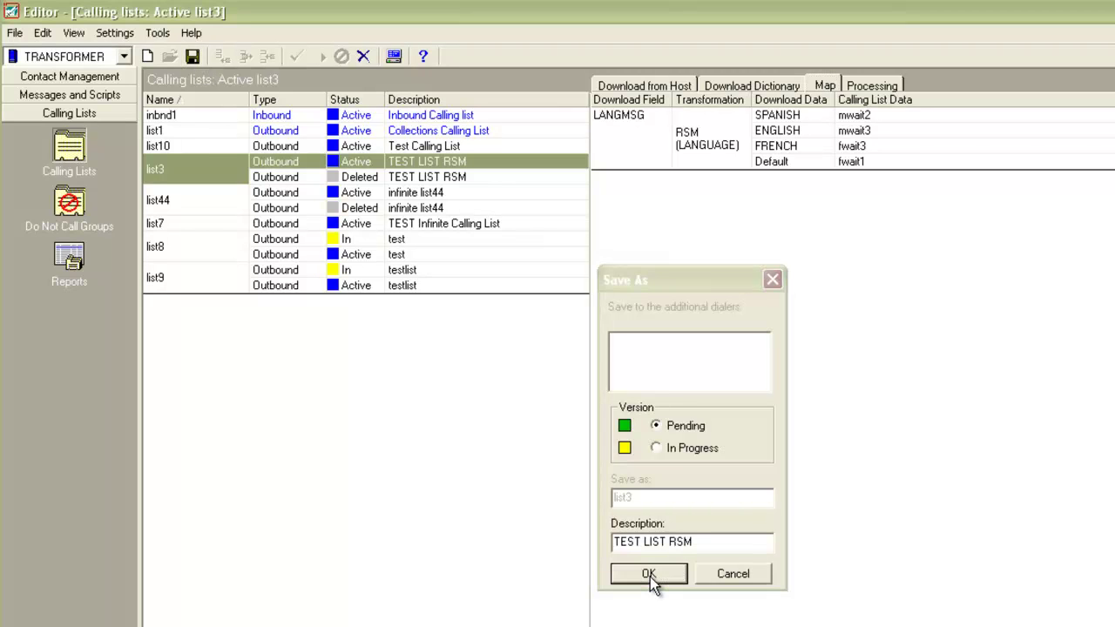
click(650, 575)
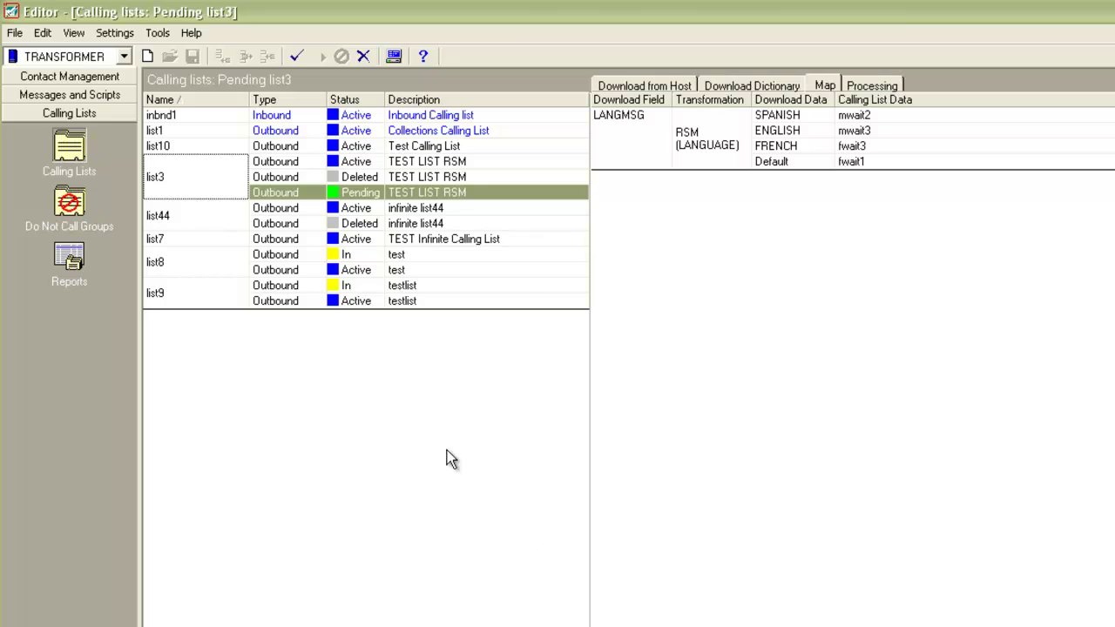
Step: Import the Pending list3's calling list dictionary from its download dictionary, accepting the overwrite
right_click(347, 194)
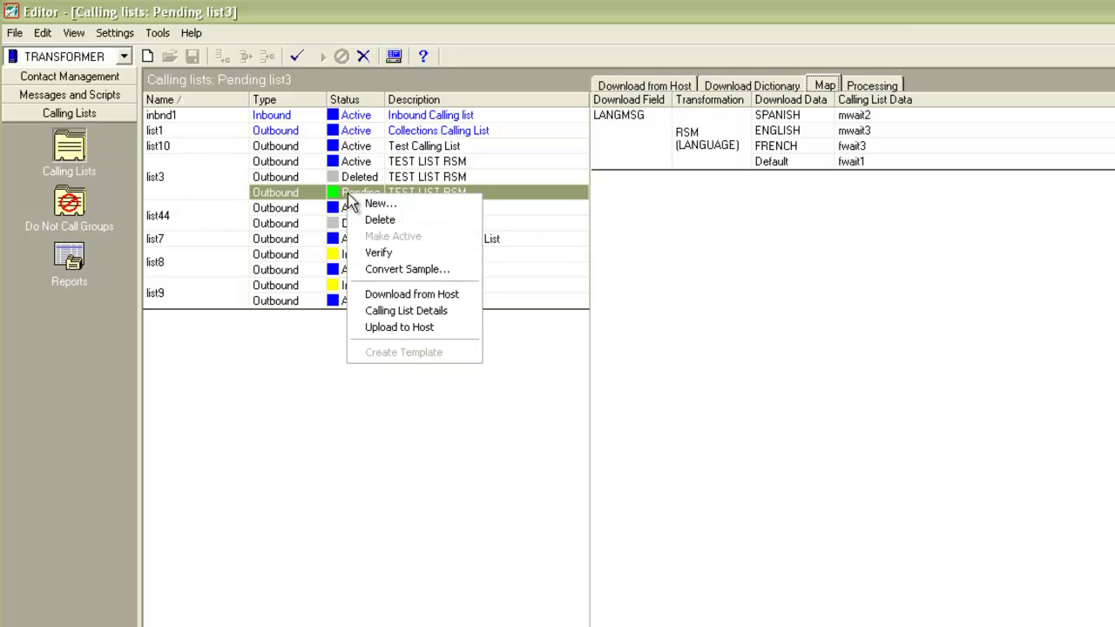
click(393, 310)
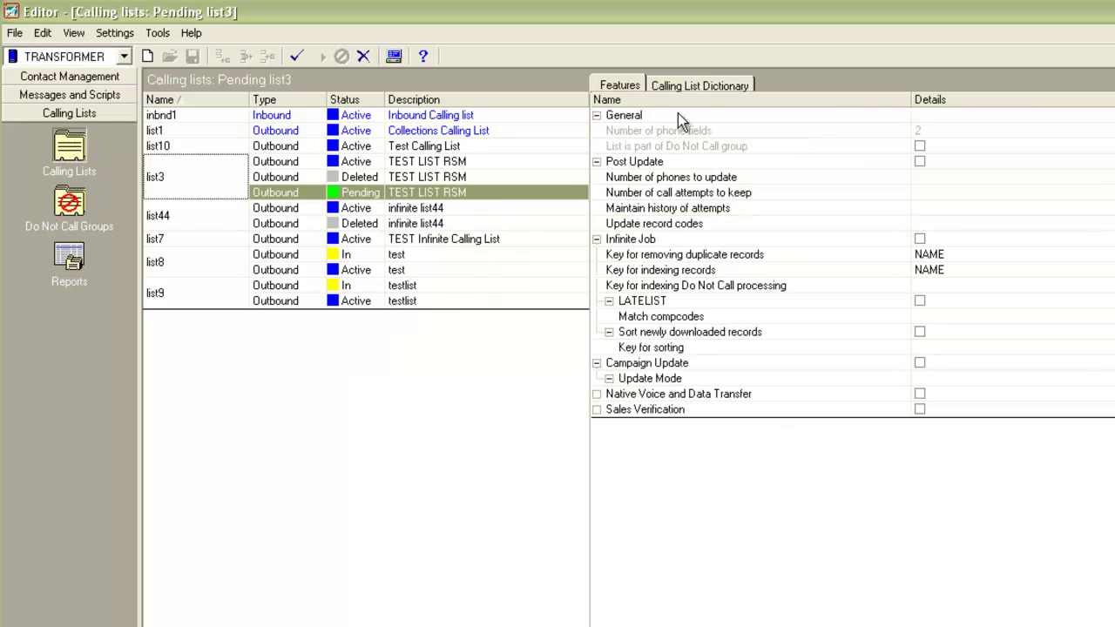
click(701, 86)
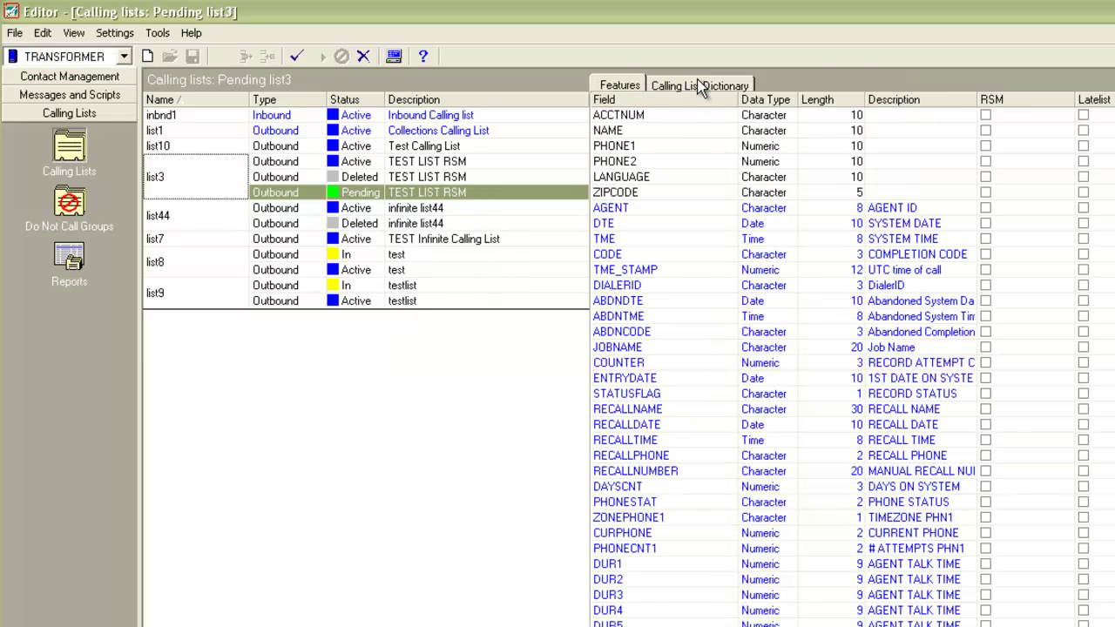
right_click(671, 152)
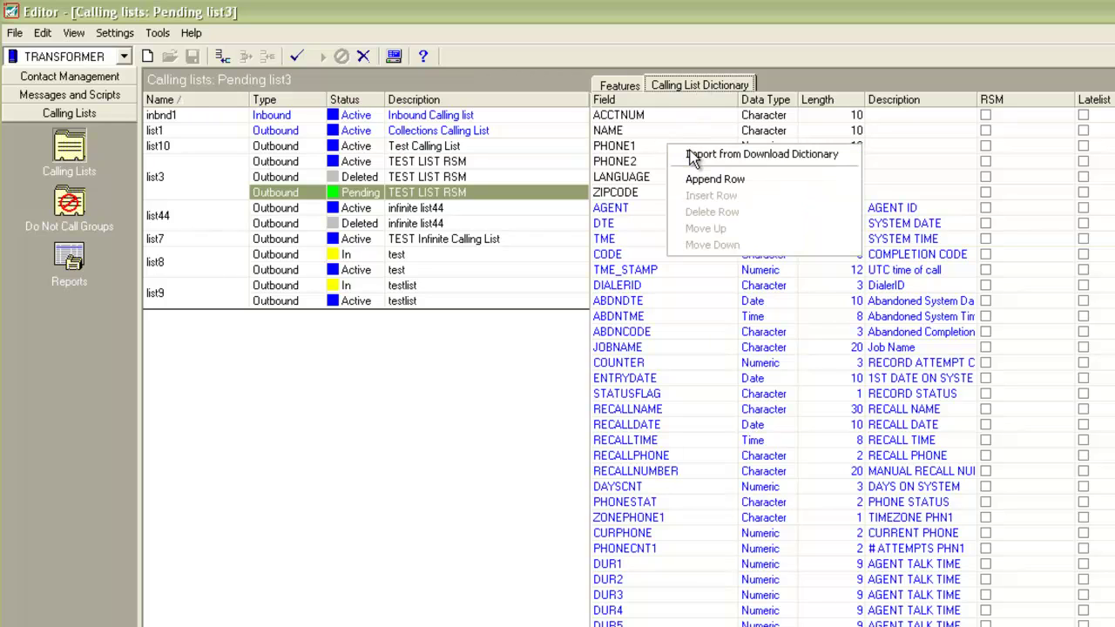
click(692, 155)
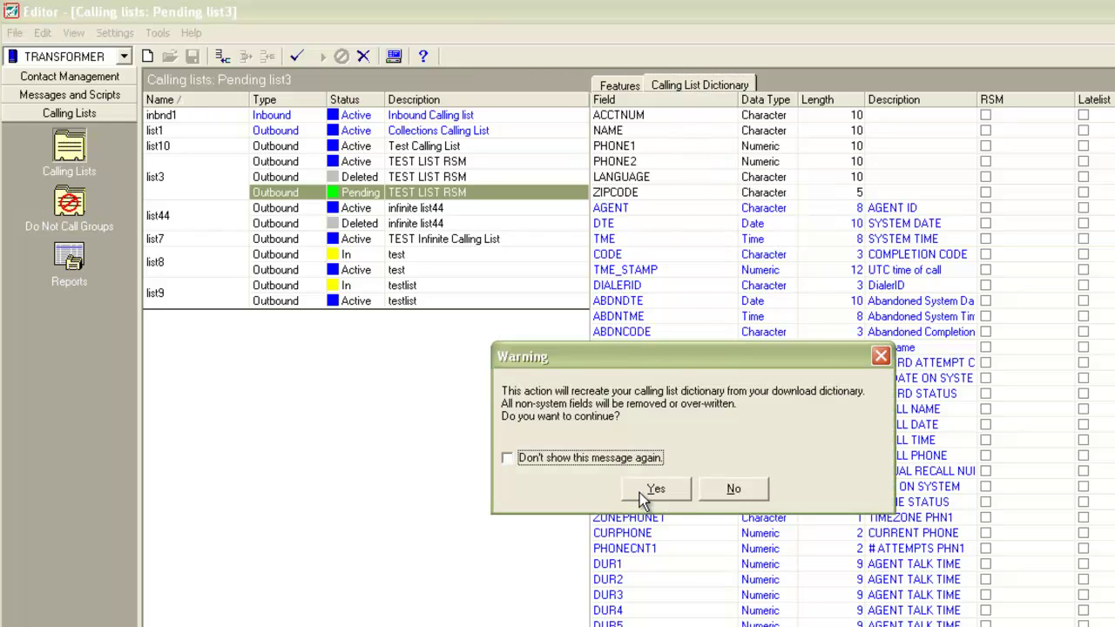
click(640, 493)
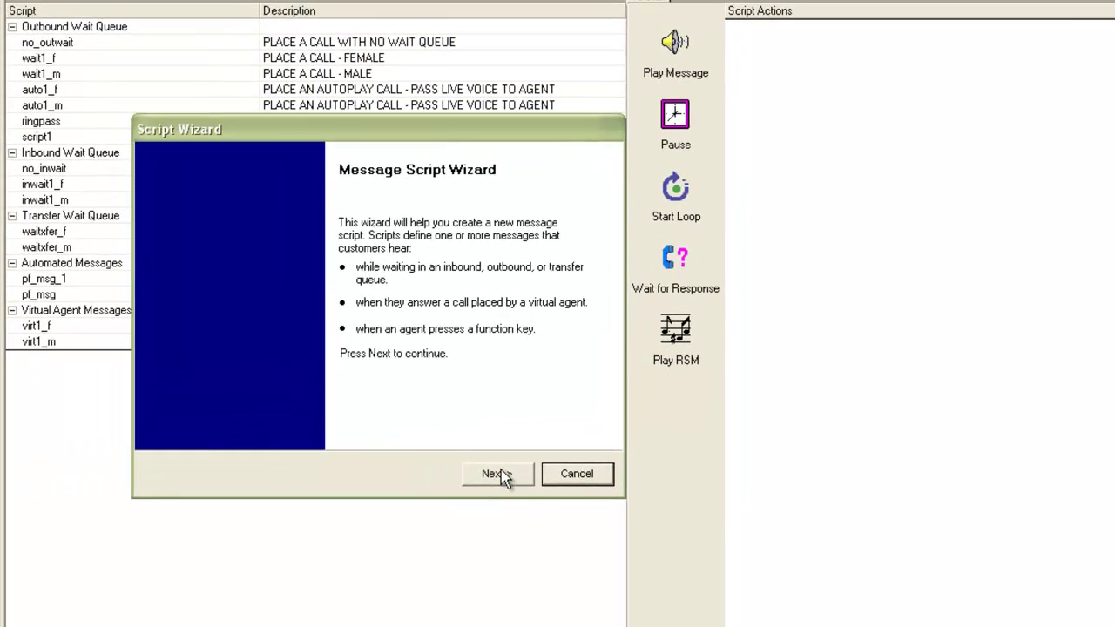
Step: Set the new script to run on Outbound calls and place answered calls in a wait queue
click(502, 478)
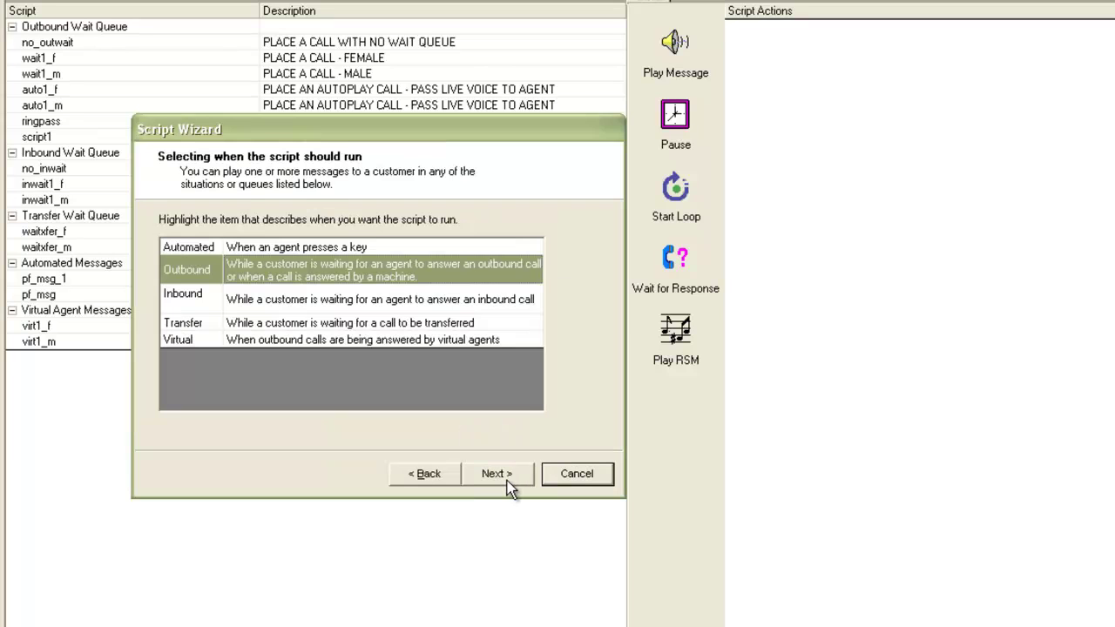
click(507, 481)
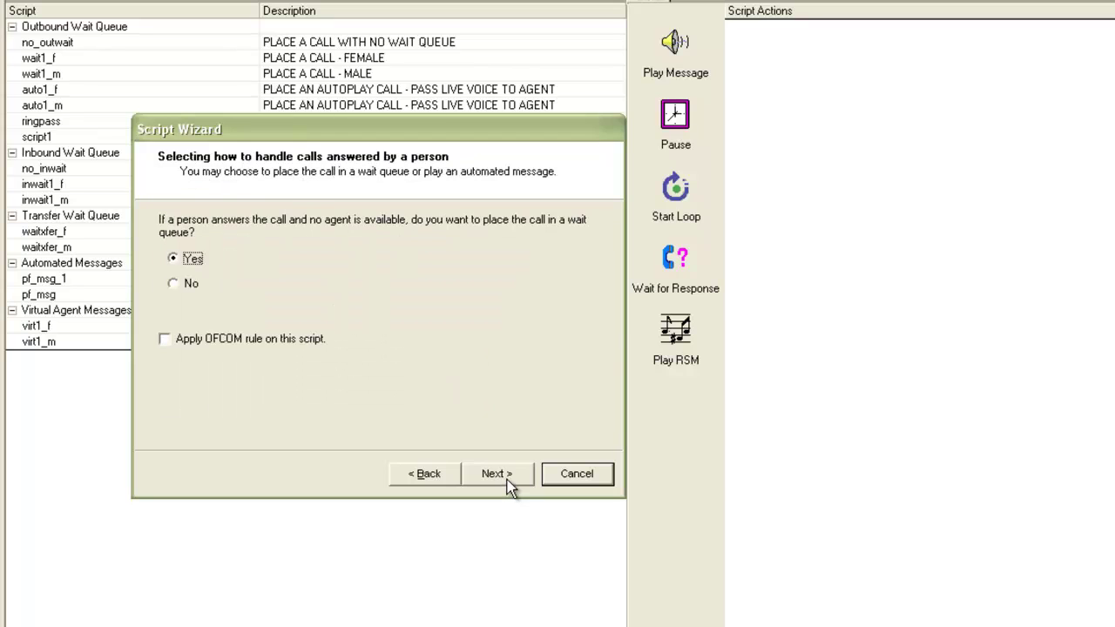
click(508, 480)
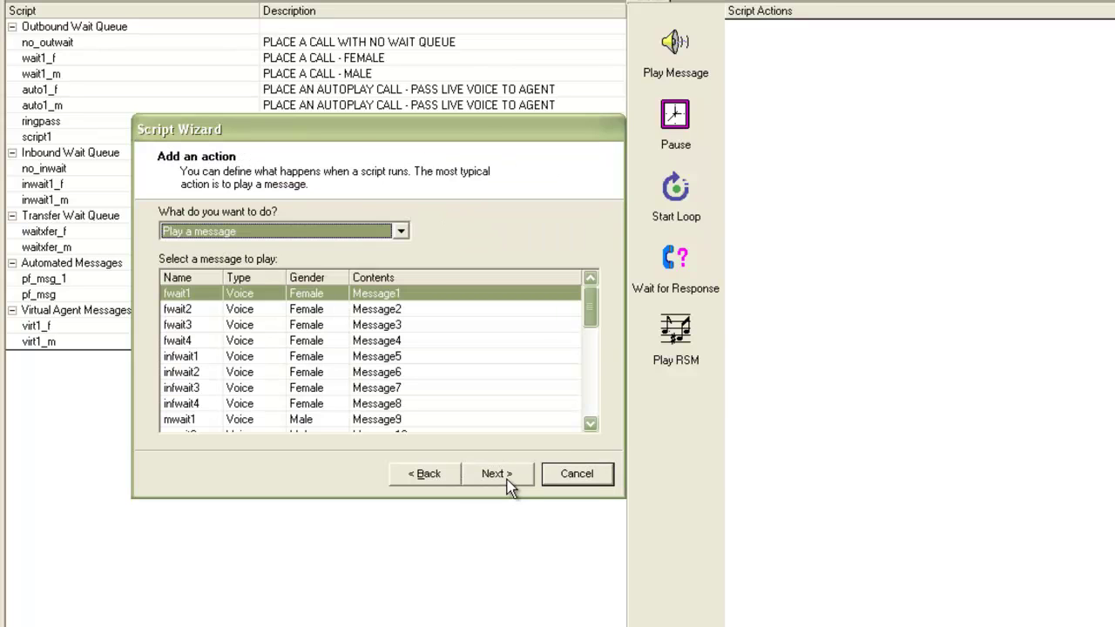
Step: Make the action play list3's LANGMSG record-specific message, with fwait1 as the default message
click(402, 231)
click(375, 259)
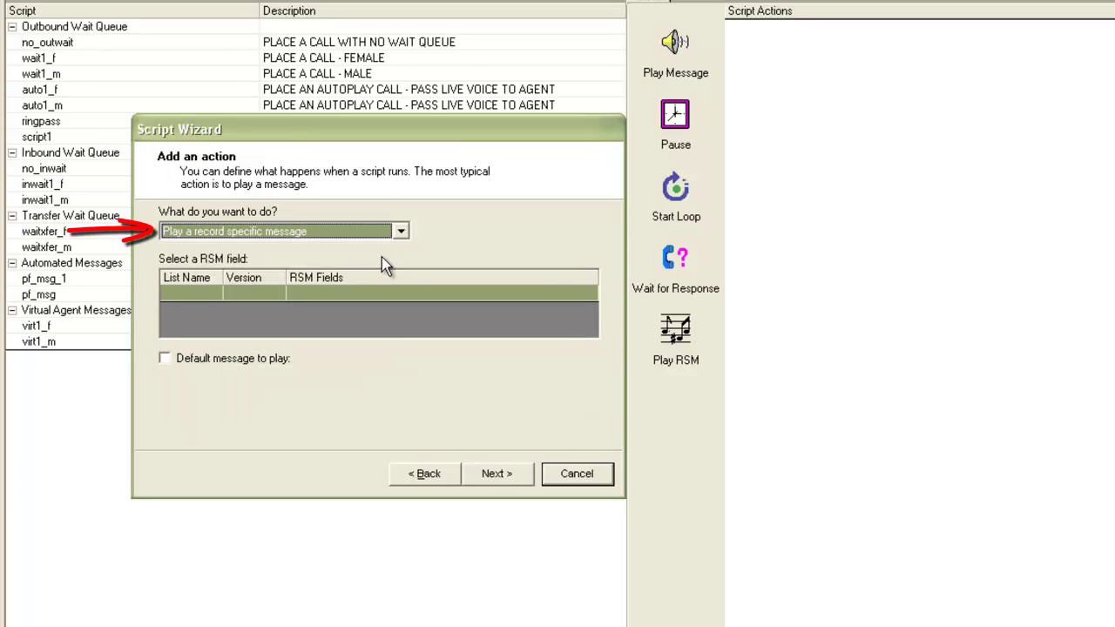
click(218, 298)
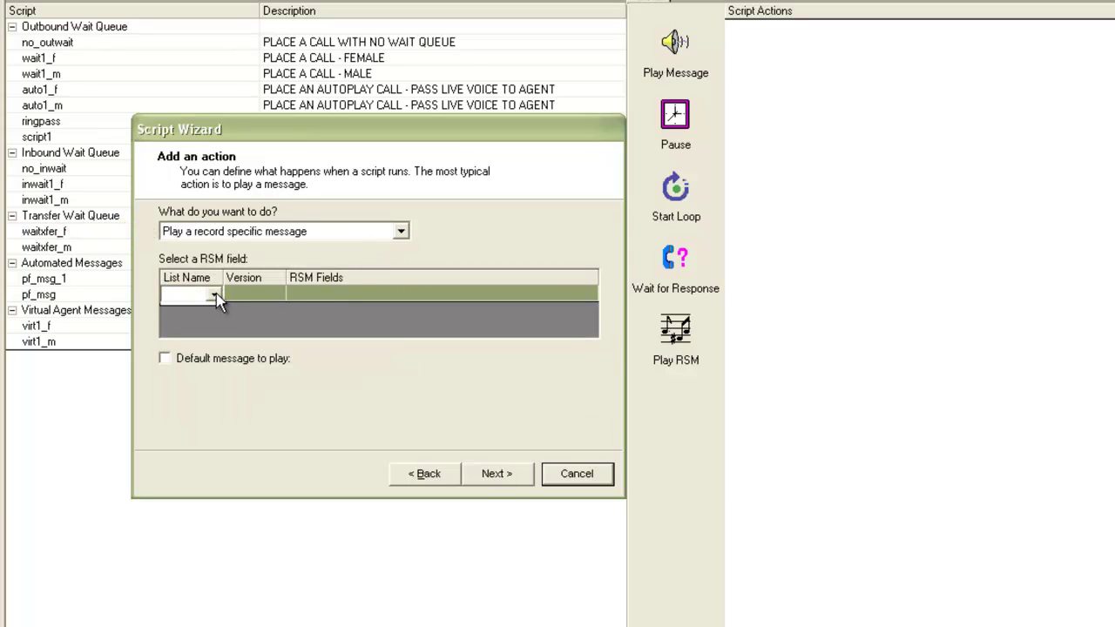
click(213, 295)
click(209, 322)
click(557, 299)
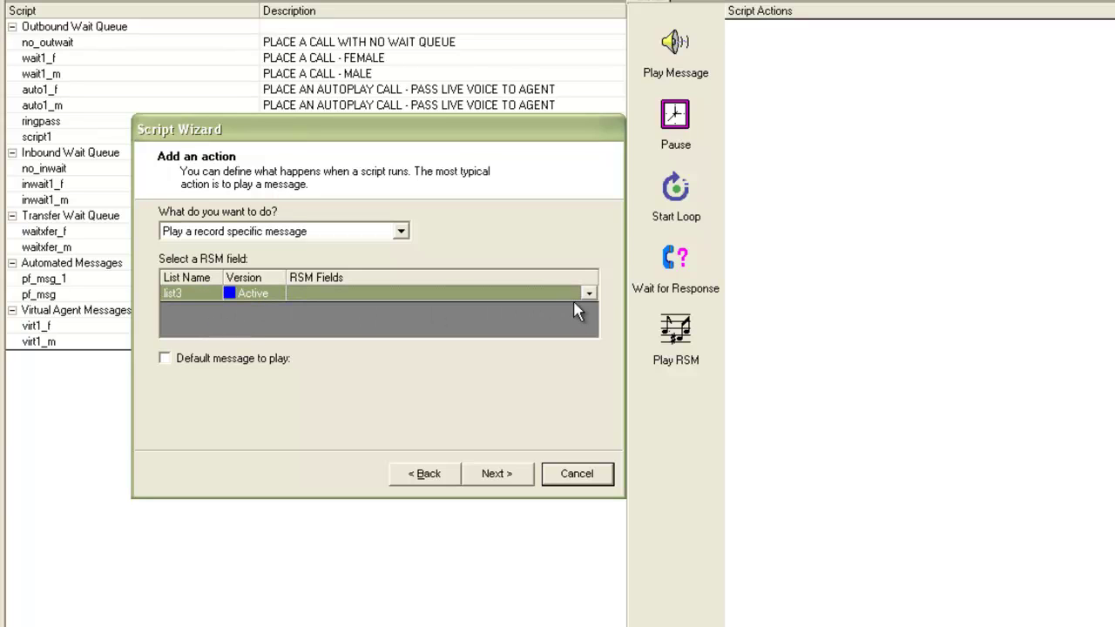
click(589, 296)
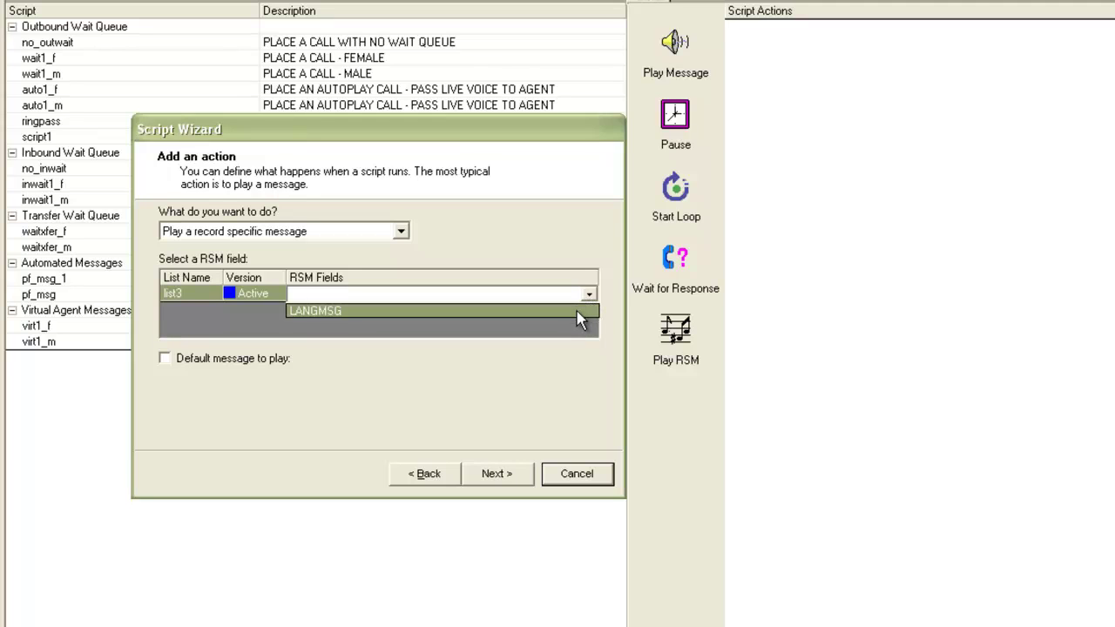
click(579, 312)
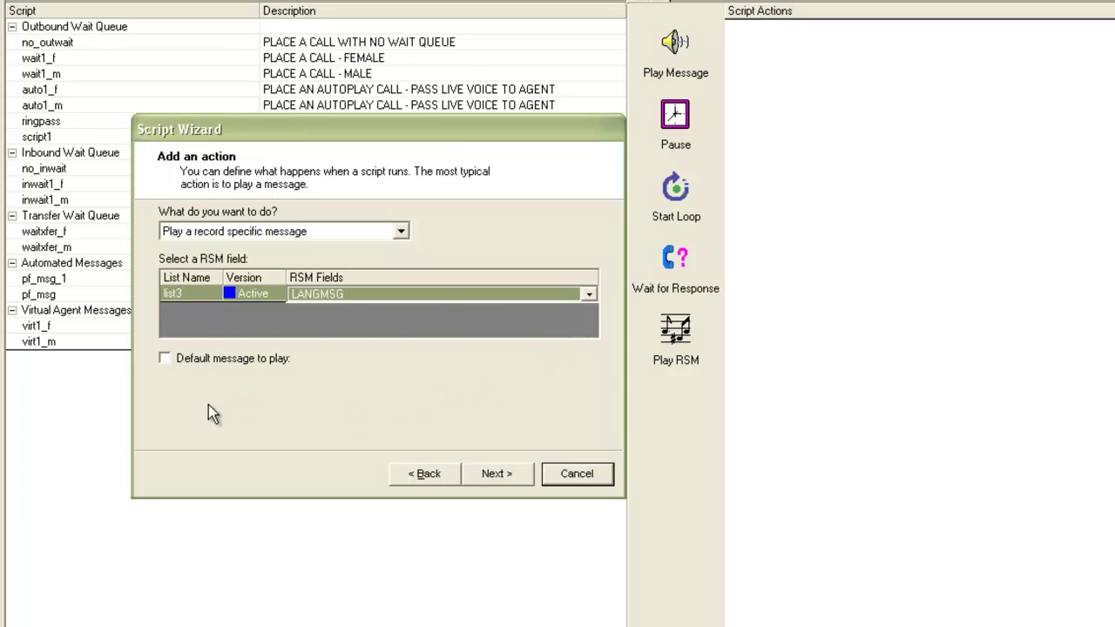
click(165, 359)
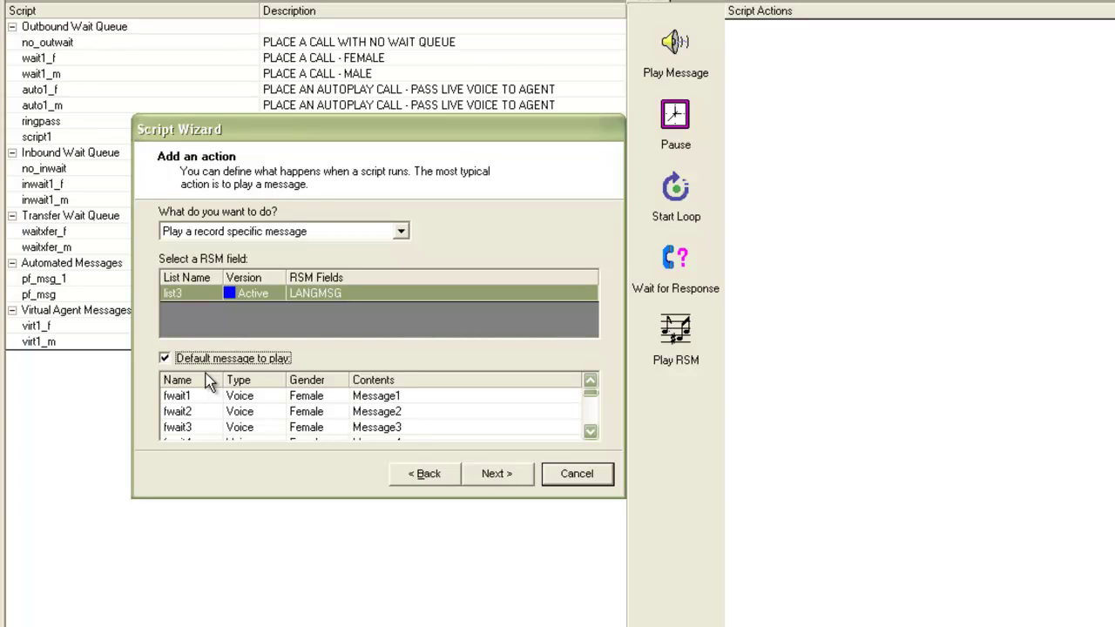
click(201, 397)
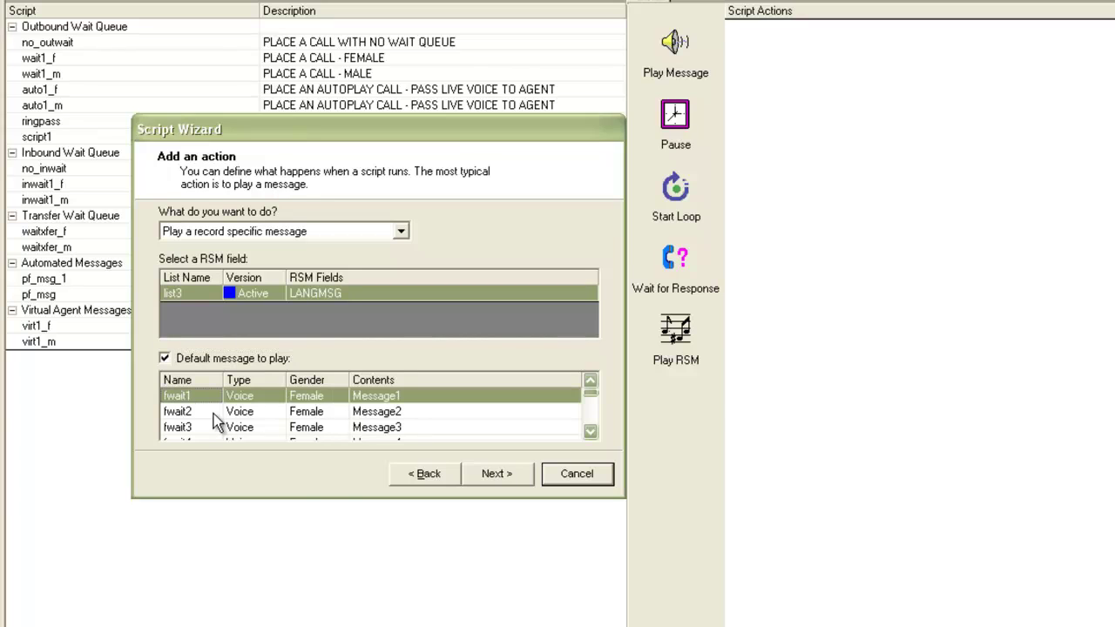
click(502, 476)
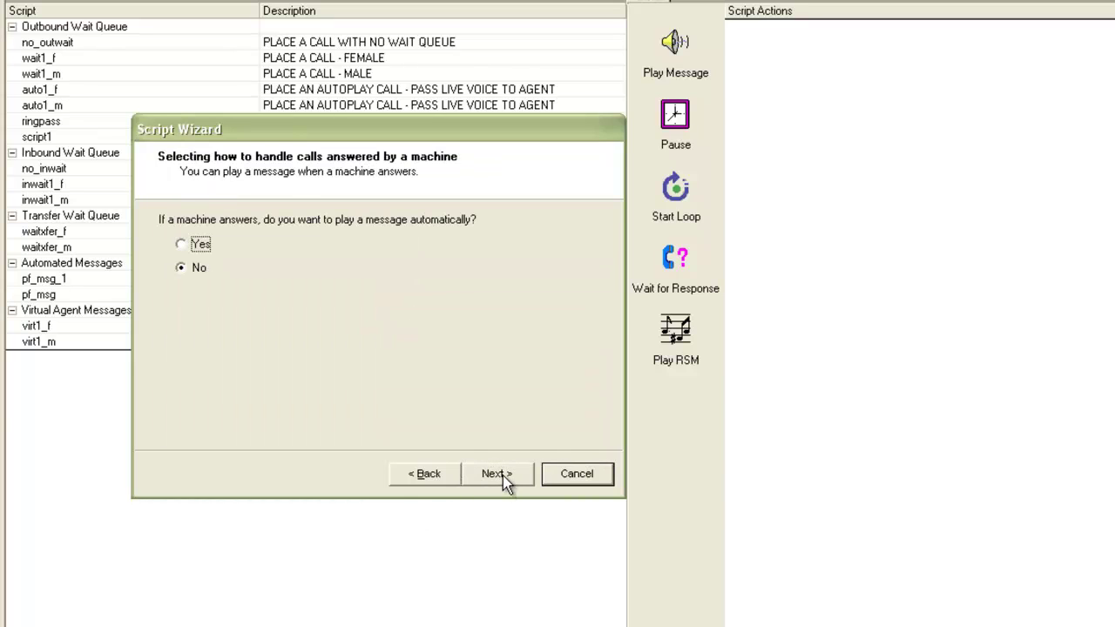
Step: Skip machine and pre-agent messages, name the script RSMWaitQueue ('Wait Queue Script with RSM'), and finish
click(503, 476)
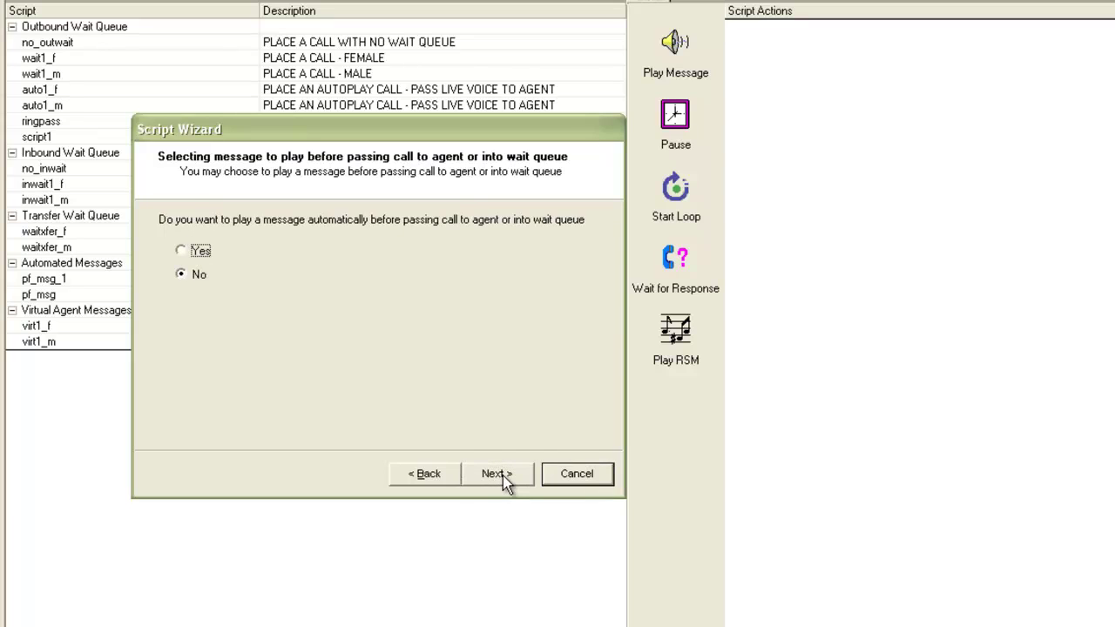
click(503, 475)
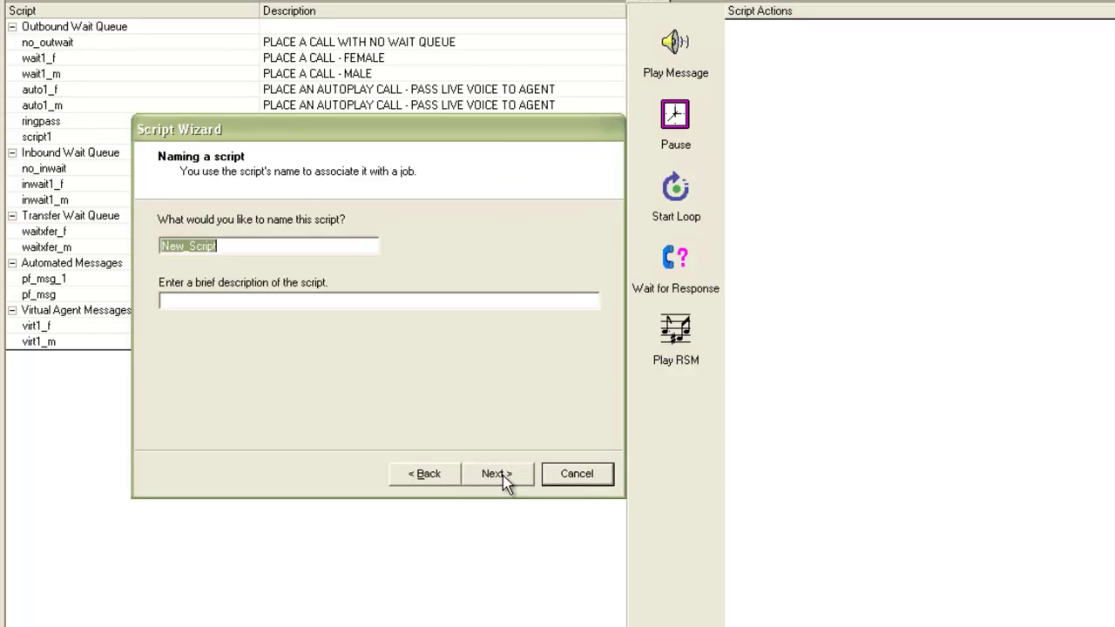
text(RSM)
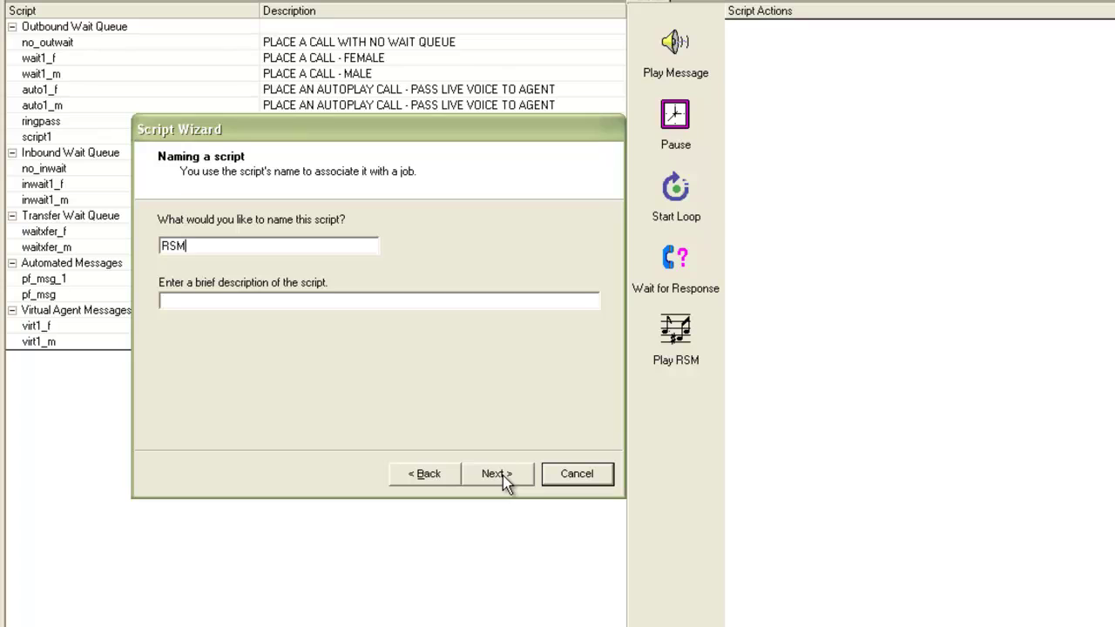
text(WaitQueue)
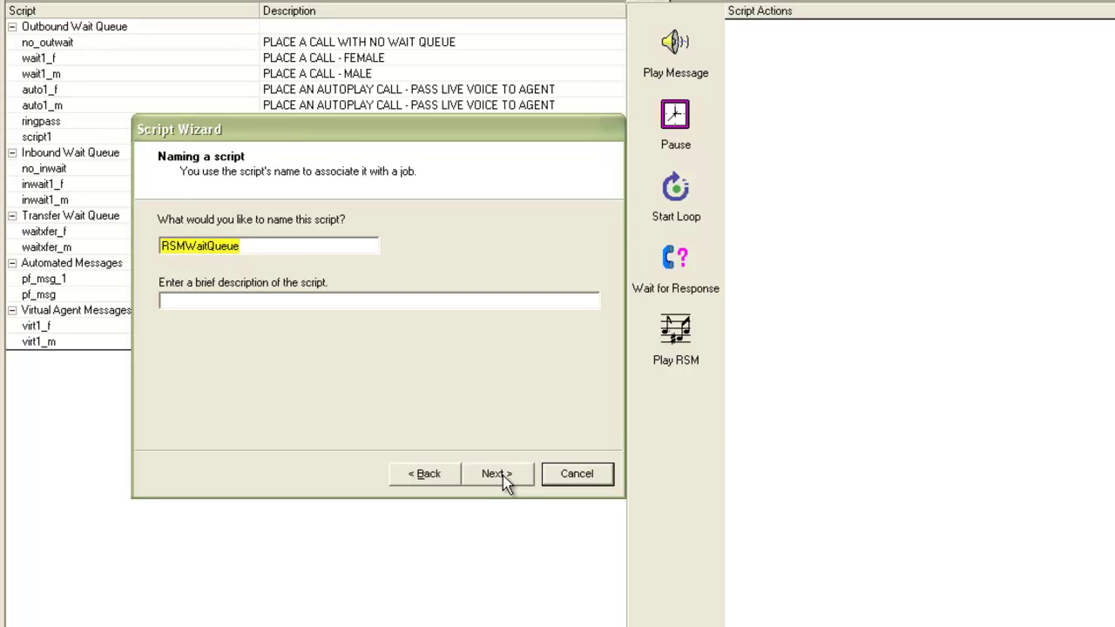
click(410, 302)
text(Wait Queue )
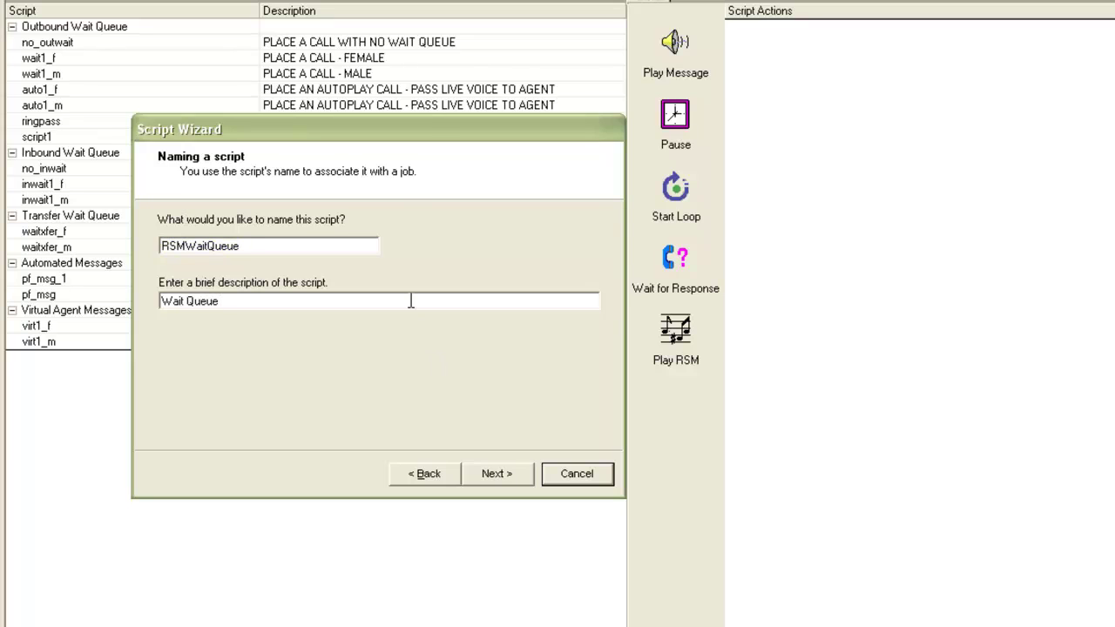
text(Script with RSM)
click(508, 484)
click(507, 482)
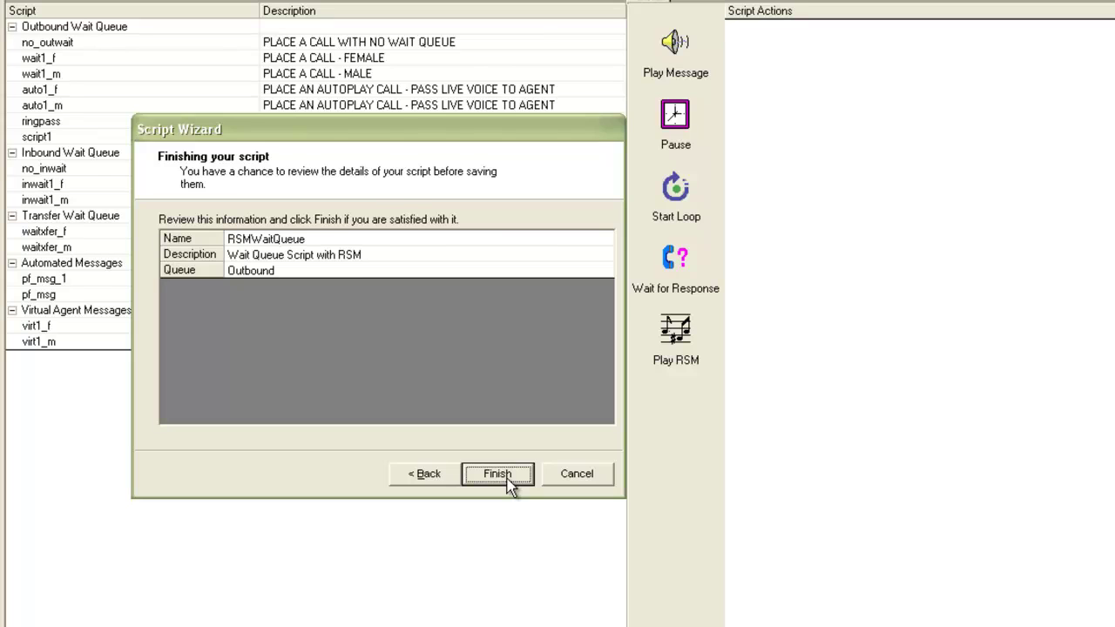
click(510, 481)
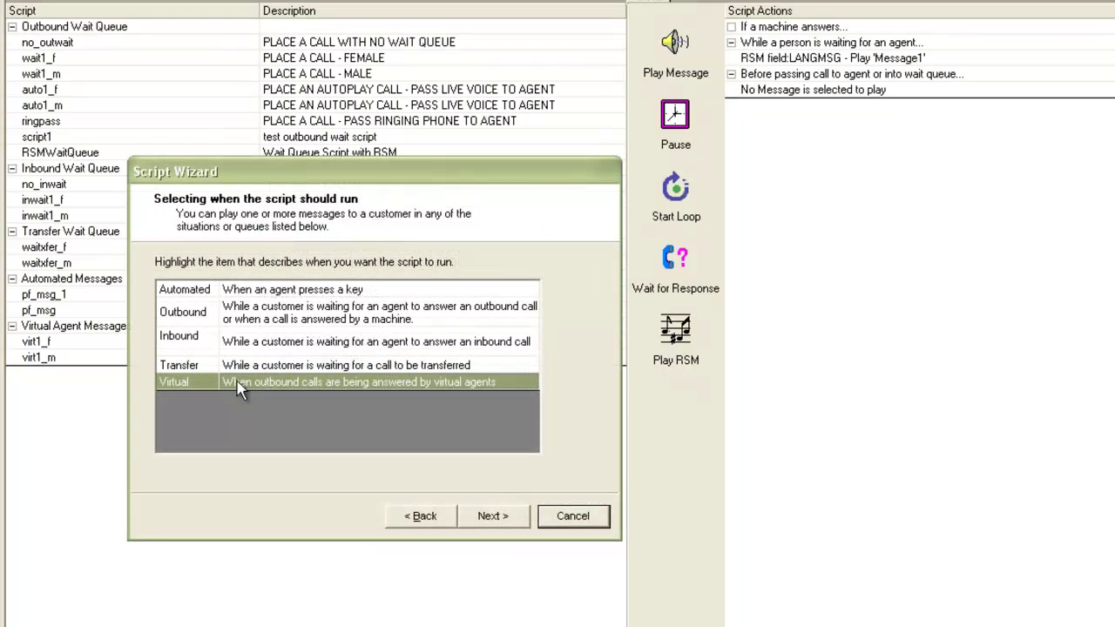
Step: Step past the run-timing and answered-call pages and show the available script actions
click(487, 516)
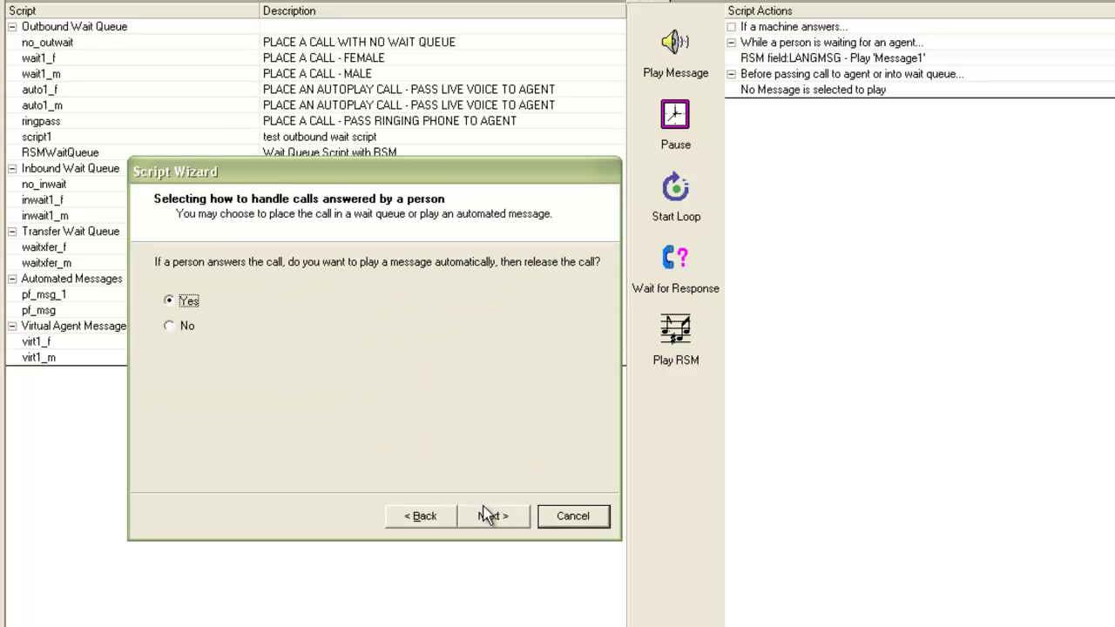
click(488, 518)
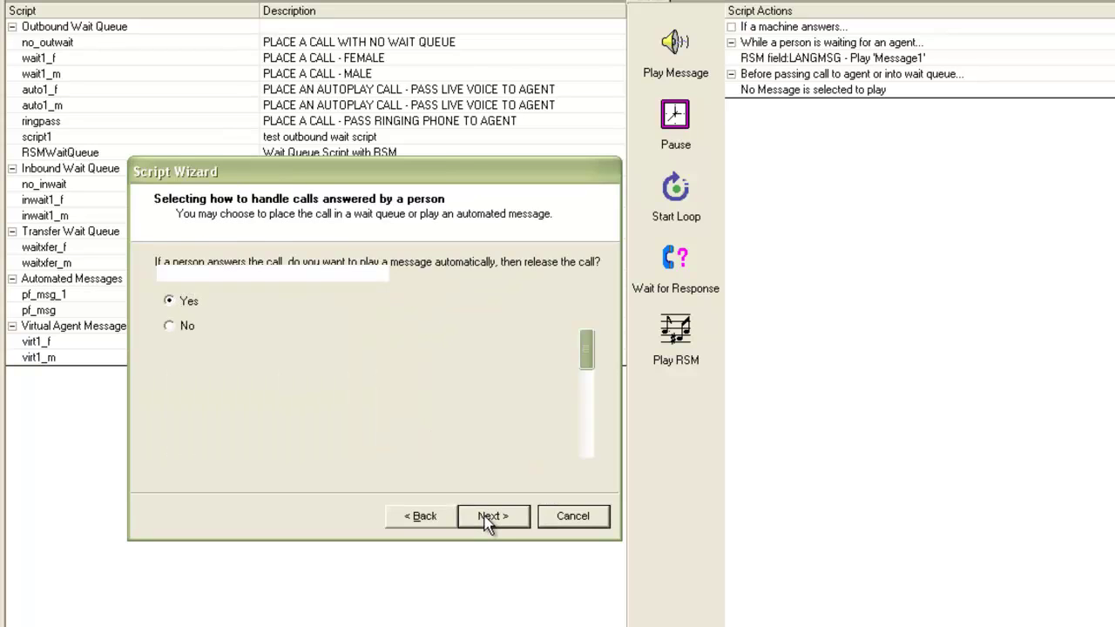
click(394, 275)
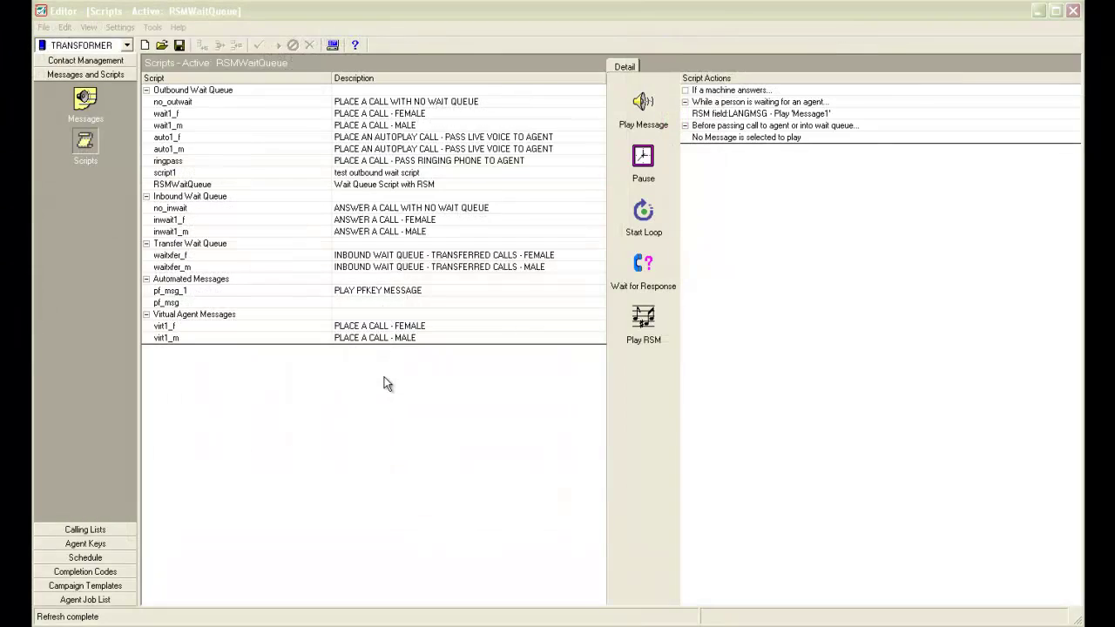
Step: Save the scripts, including RSMWaitQueue, as a copy under a new version
click(179, 45)
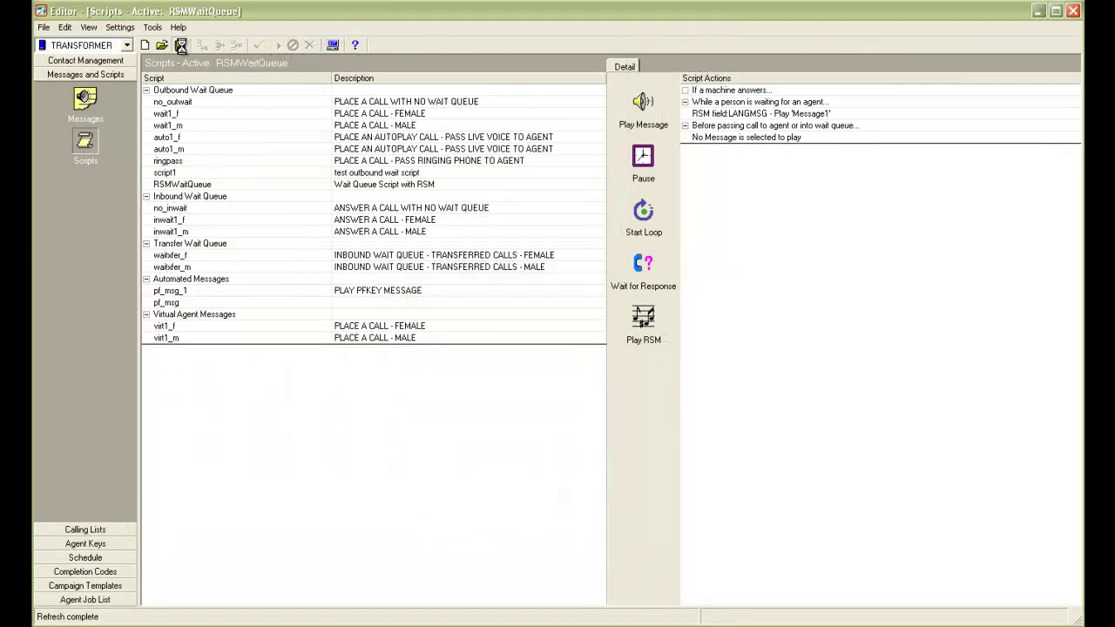
click(179, 46)
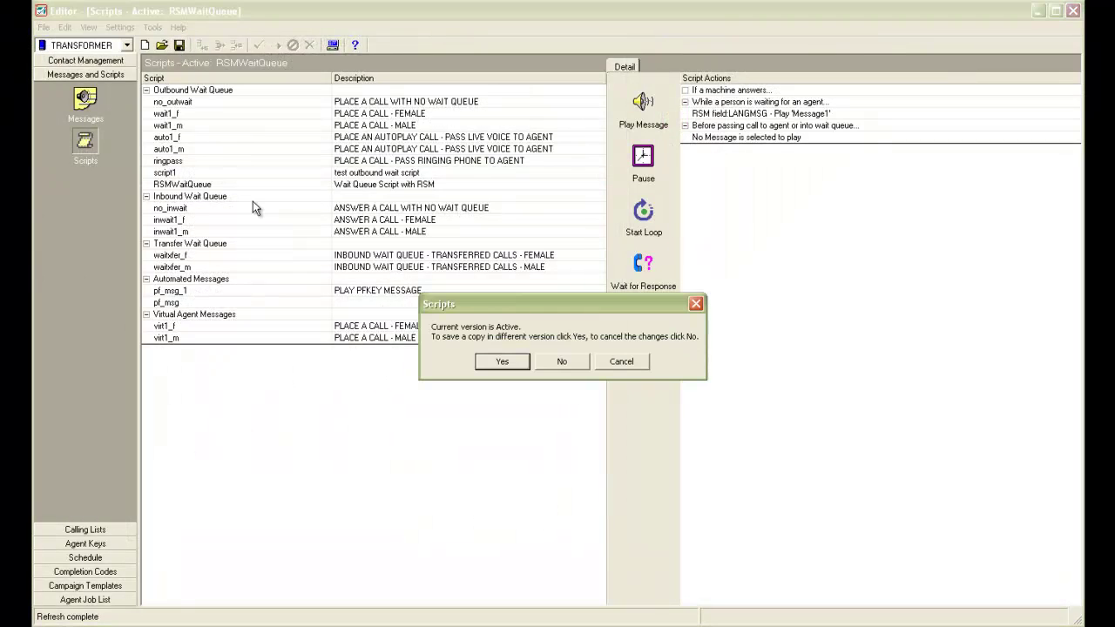
click(502, 362)
click(527, 422)
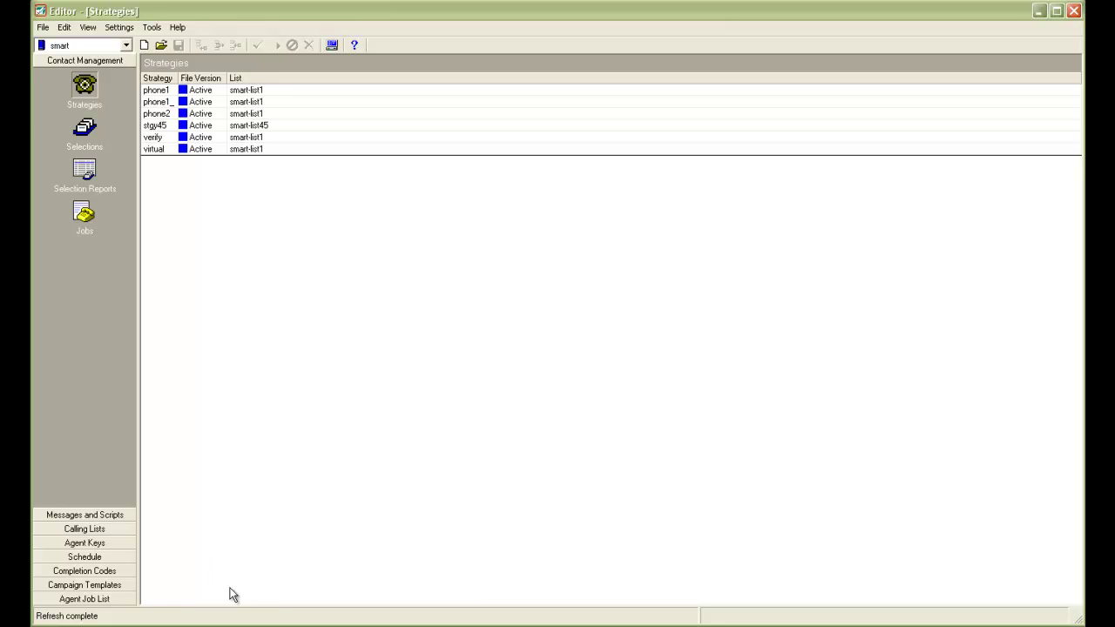
Step: Show the Jobs page under Contact Management
click(85, 215)
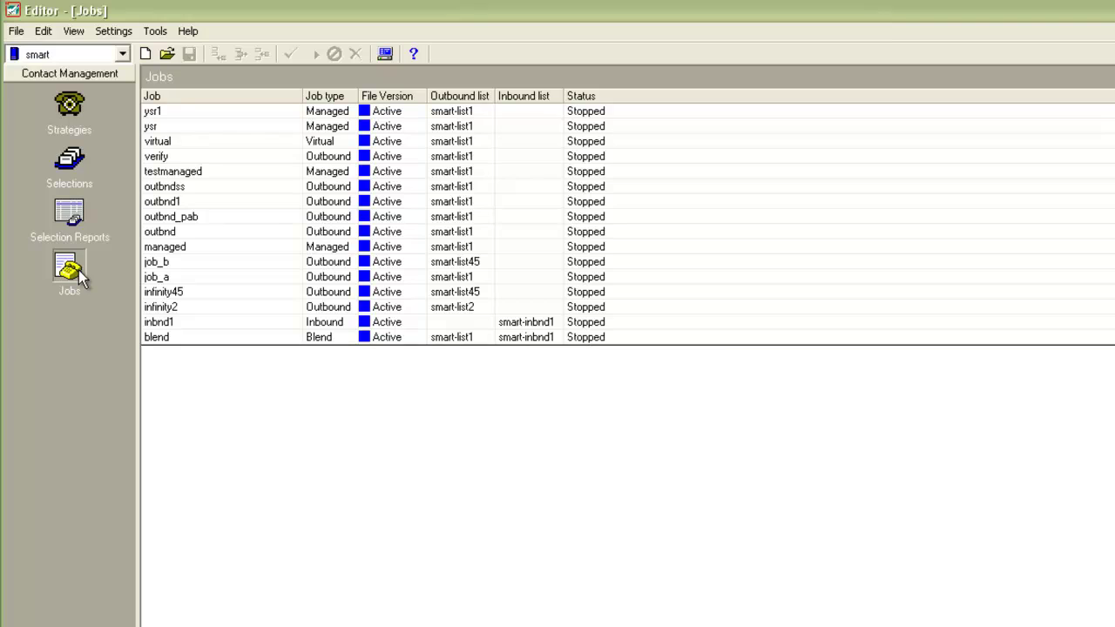
Step: In job outbnd's Labels, set 'Script label to use for making call' to RSMWaitQueue
click(198, 235)
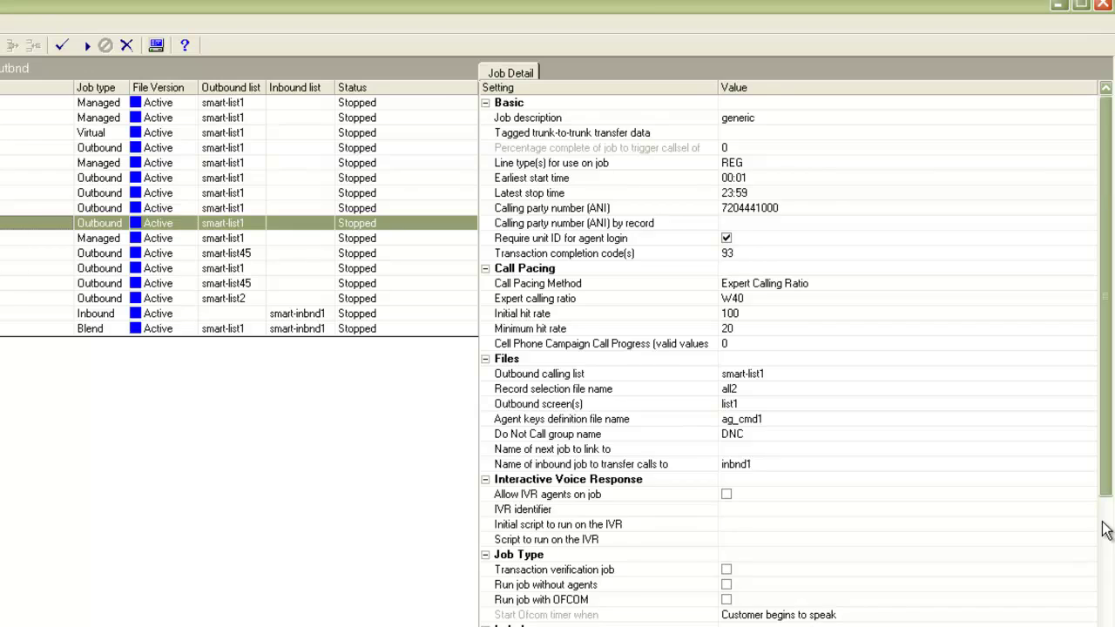
click(1105, 530)
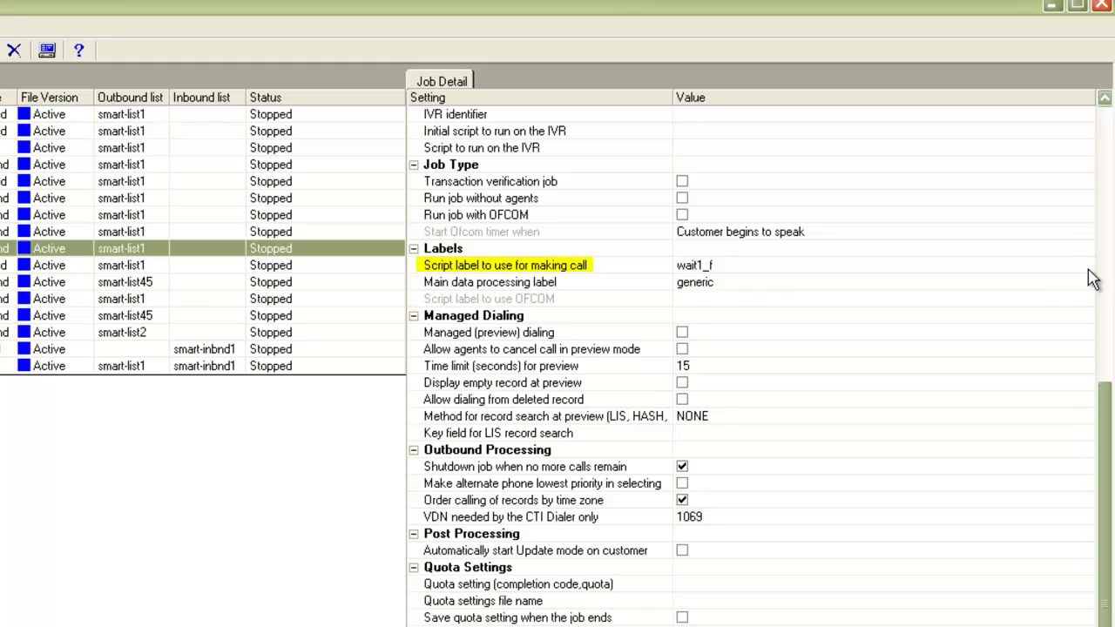
click(1087, 268)
click(1087, 268)
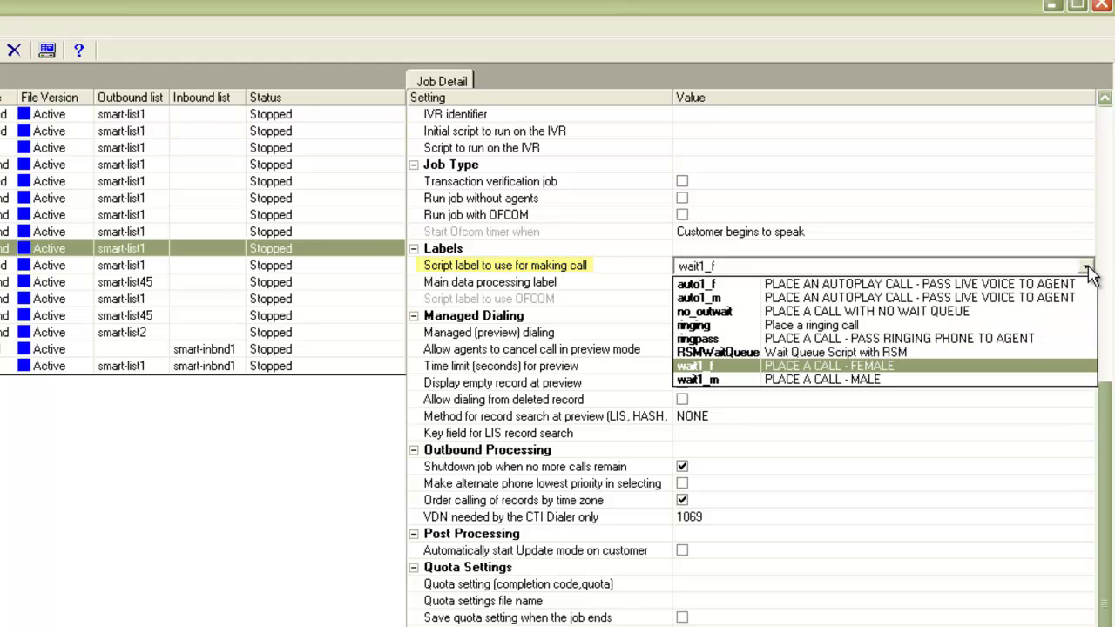
key(Up)
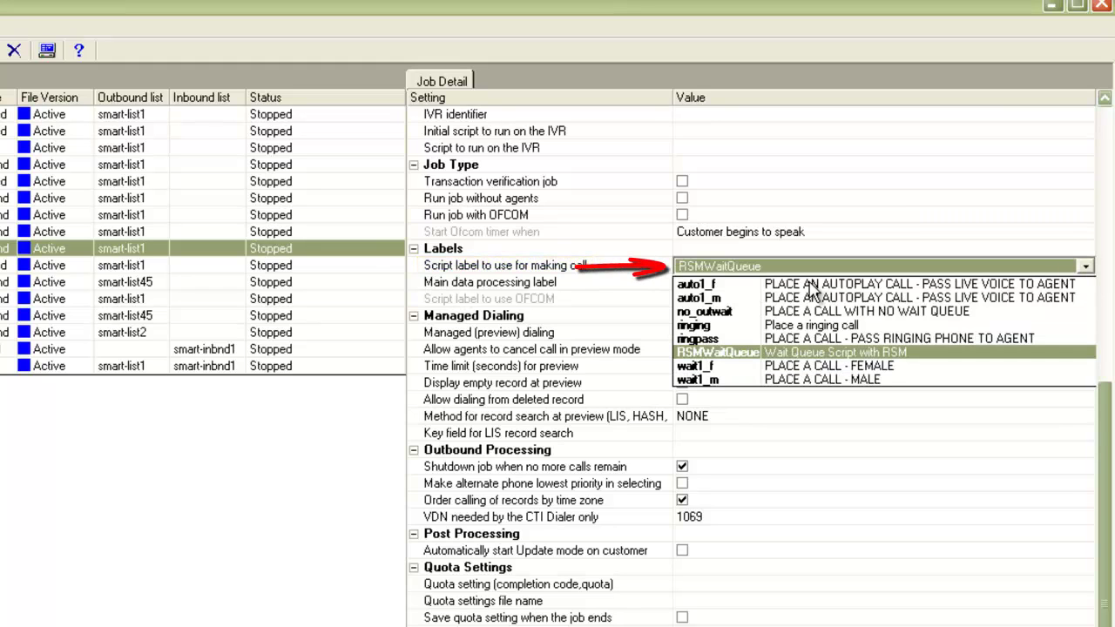